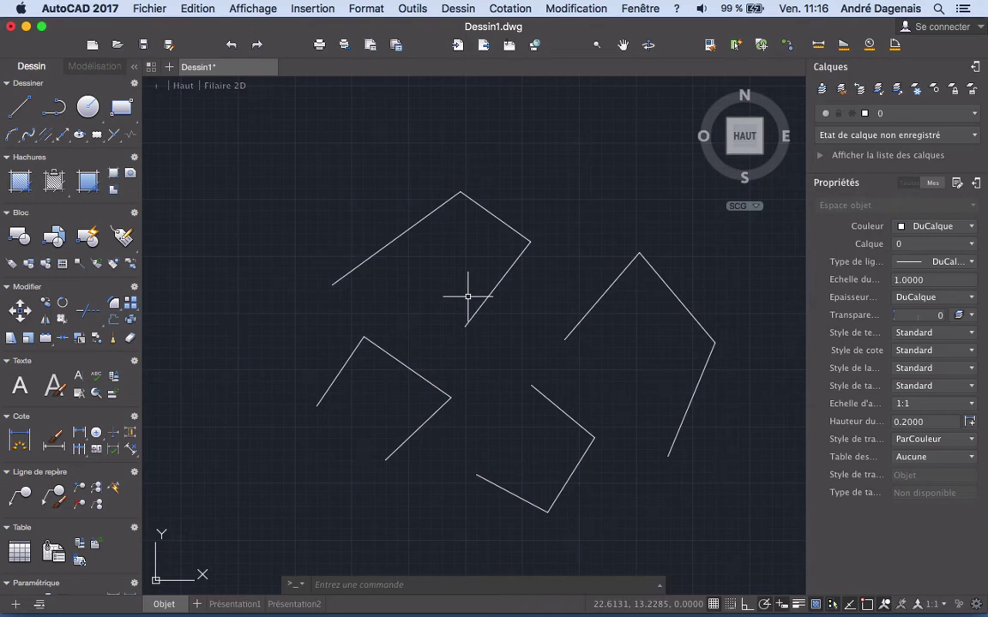
Step: Zoom in on the lower free end of the top open shape, and return to a view of all four shapes
{"action": "scroll", "coordinate": [456, 309], "scroll_direction": "up", "scroll_amount": 5}
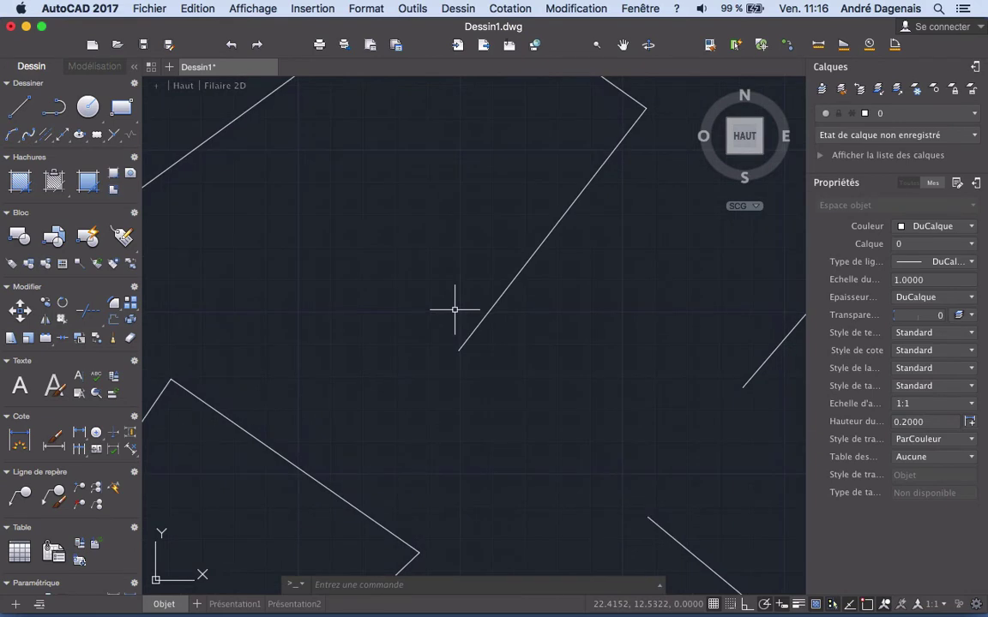
{"action": "scroll", "coordinate": [455, 310], "scroll_direction": "up", "scroll_amount": 5}
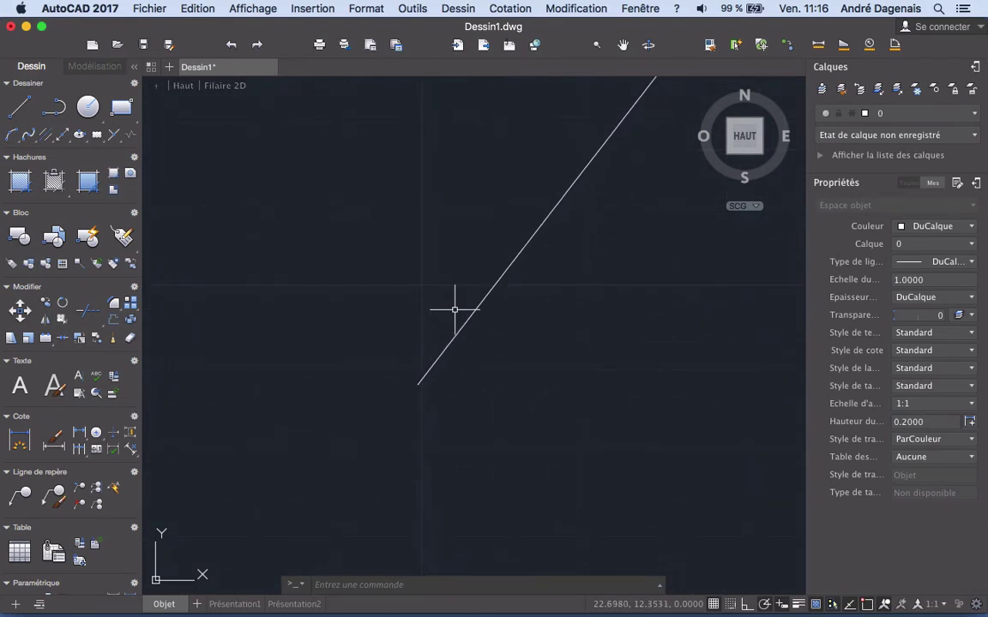
{"action": "scroll", "coordinate": [454, 310], "scroll_direction": "down", "scroll_amount": 5}
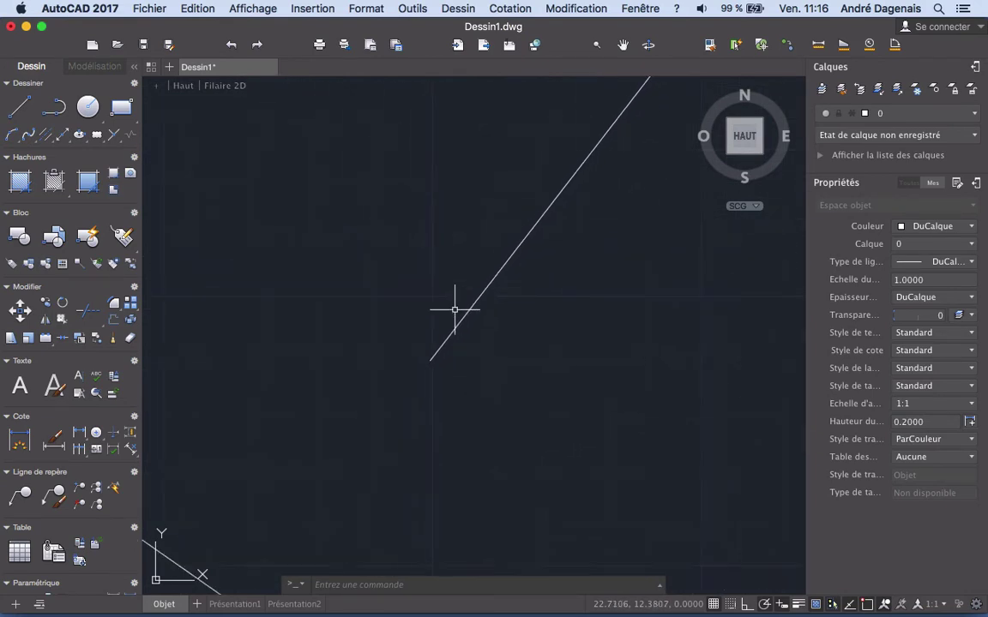
{"action": "scroll", "coordinate": [454, 310], "scroll_direction": "down", "scroll_amount": 5}
{"action": "scroll", "coordinate": [454, 310], "scroll_direction": "down", "scroll_amount": 6}
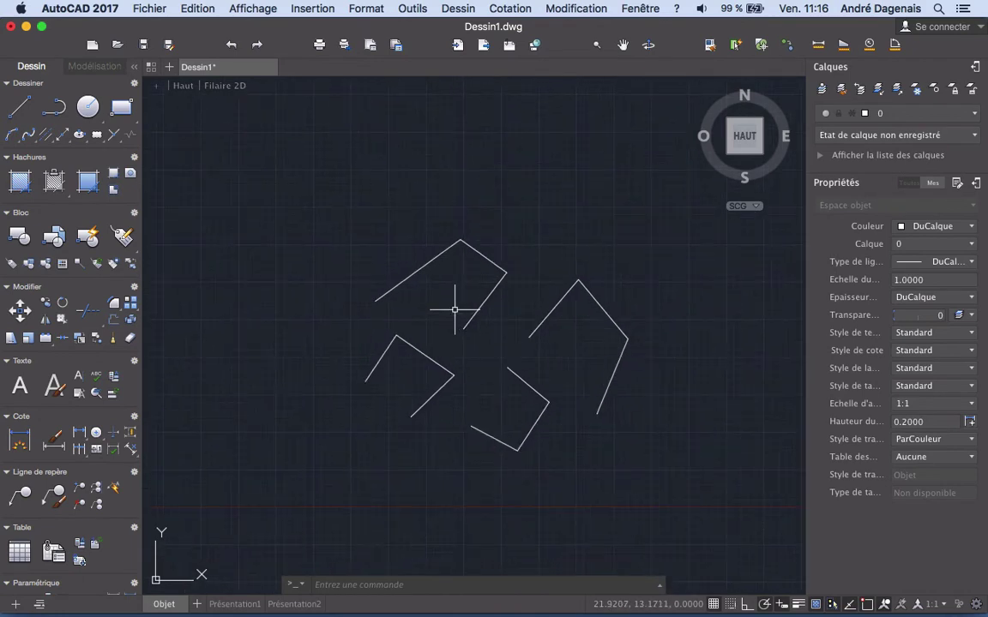
{"action": "scroll", "coordinate": [455, 309], "scroll_direction": "up", "scroll_amount": 5}
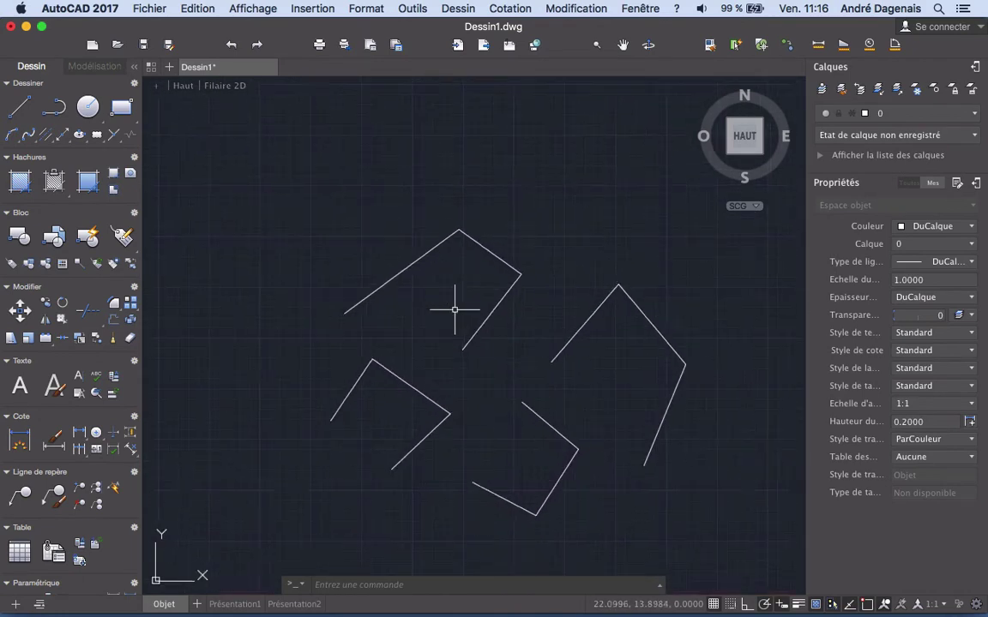
{"action": "scroll", "coordinate": [454, 309], "scroll_direction": "down", "scroll_amount": 5}
{"action": "scroll", "coordinate": [454, 310], "scroll_direction": "up", "scroll_amount": 6}
{"action": "scroll", "coordinate": [454, 309], "scroll_direction": "up", "scroll_amount": 3}
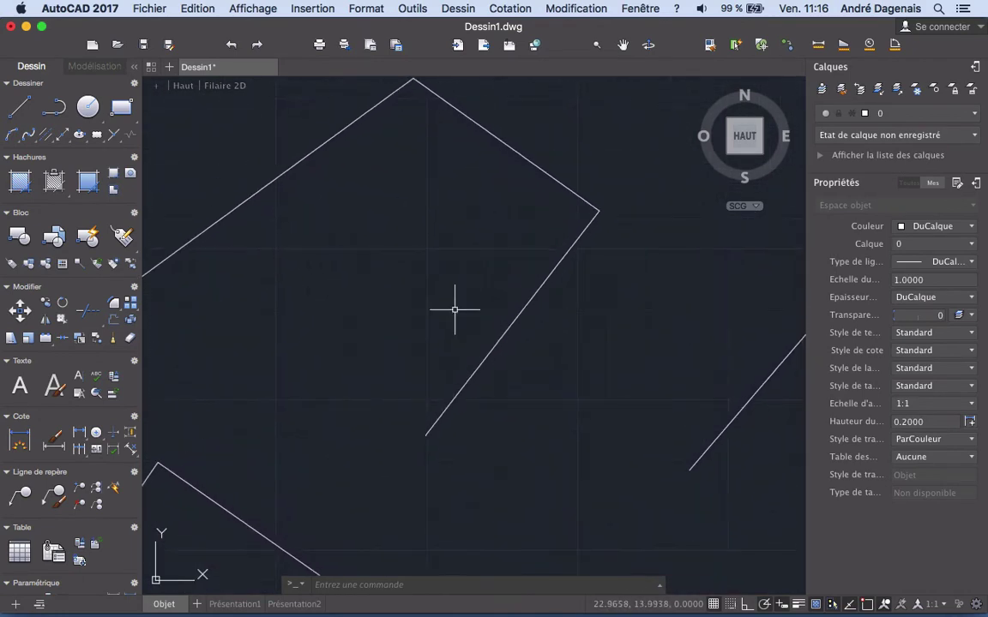
{"action": "scroll", "coordinate": [454, 310], "scroll_direction": "down", "scroll_amount": 3}
{"action": "mouse_move", "coordinate": [454, 309]}
{"action": "middle_mouse_down"}
{"action": "mouse_move", "coordinate": [451, 86]}
{"action": "mouse_move", "coordinate": [433, 181]}
{"action": "mouse_move", "coordinate": [446, 236]}
{"action": "middle_mouse_up"}
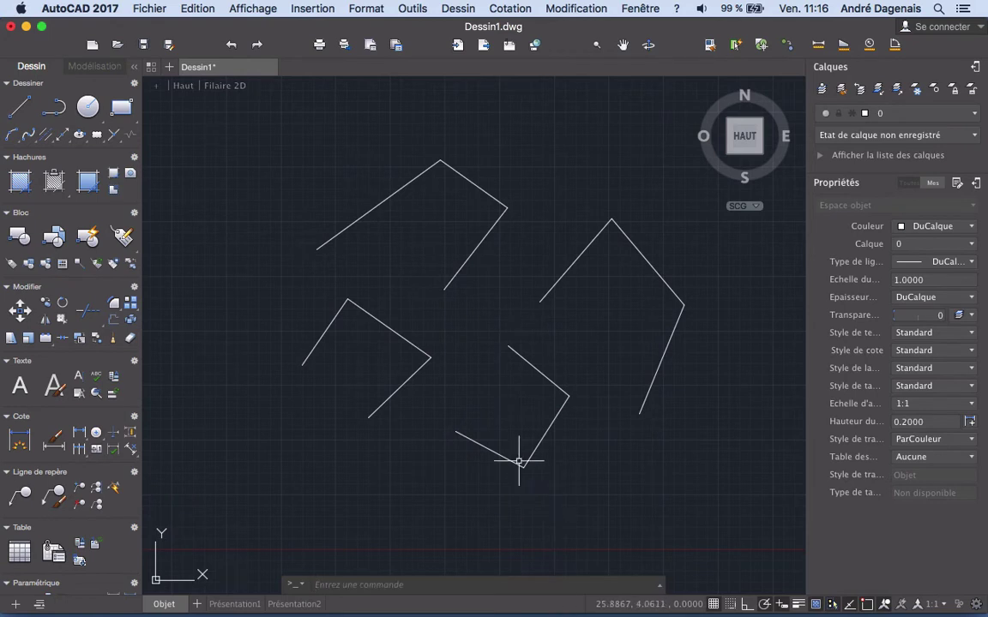
Step: Select the short line descending from the top shape's apex, and clear the selection
{"action": "left_click", "coordinate": [480, 150]}
{"action": "left_click", "coordinate": [461, 232]}
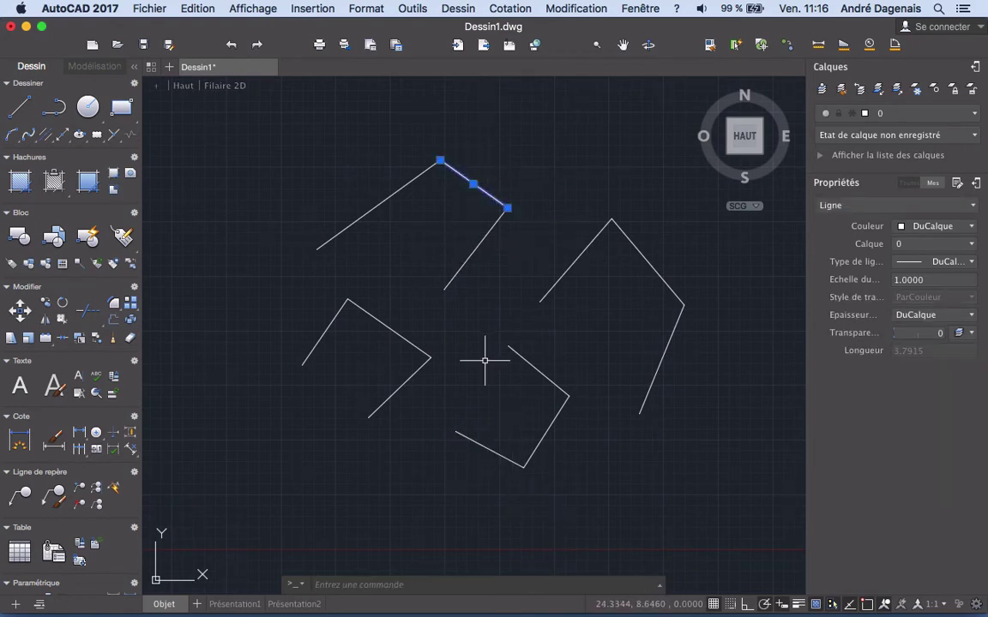
{"action": "key", "text": "Escape"}
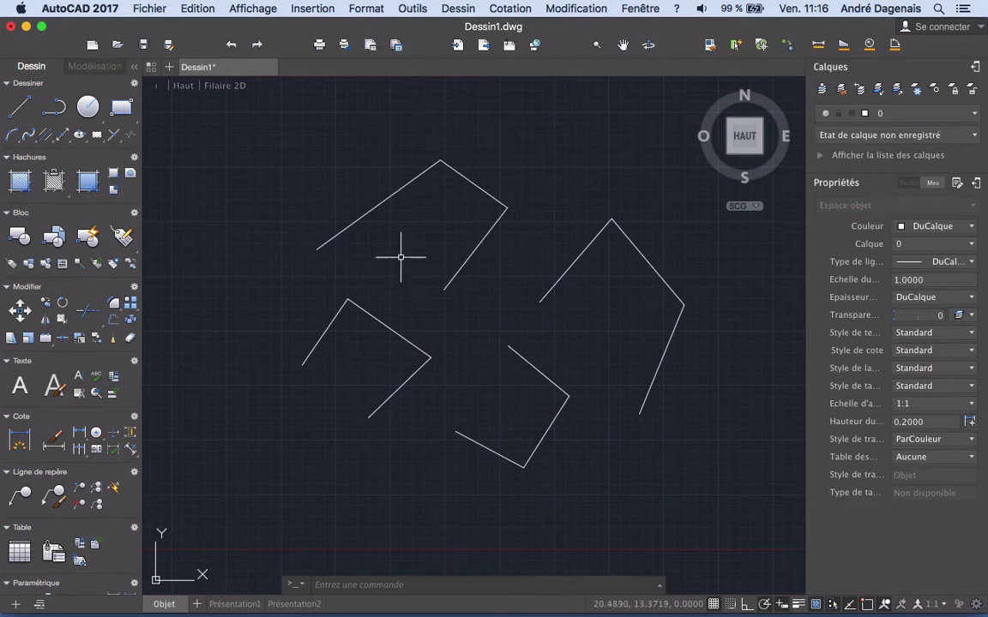
Step: Pan the drawing sideways and back, and zoom in and out around the top shape's lower free end
{"action": "scroll", "coordinate": [441, 272], "scroll_direction": "right", "scroll_amount": 5}
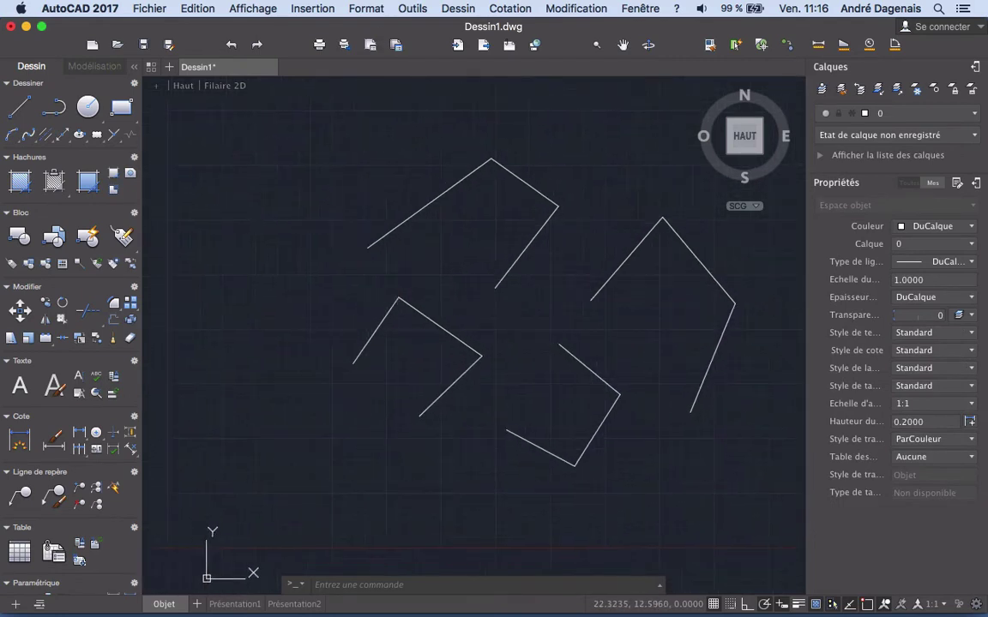
{"action": "scroll", "coordinate": [474, 326], "scroll_direction": "left", "scroll_amount": 5}
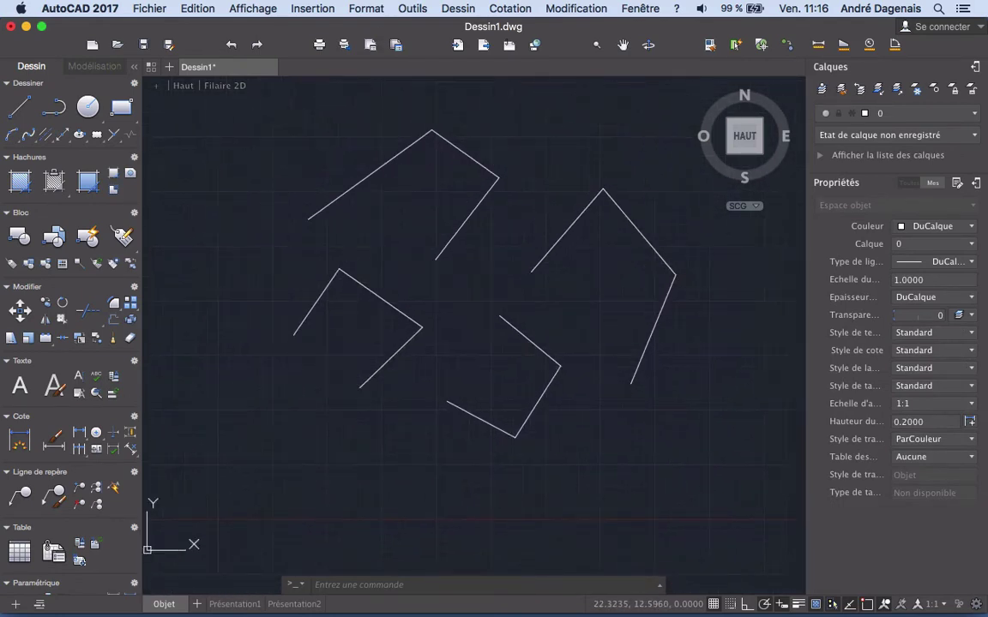
{"action": "scroll", "coordinate": [441, 273], "scroll_direction": "left", "scroll_amount": 2}
{"action": "scroll", "coordinate": [441, 274], "scroll_direction": "up", "scroll_amount": 5}
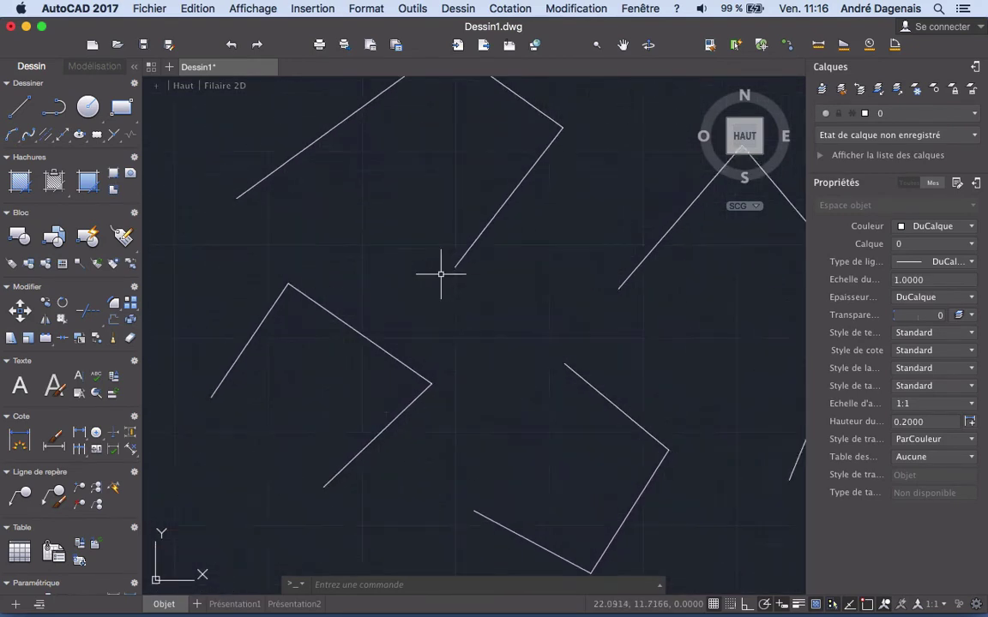
{"action": "scroll", "coordinate": [441, 274], "scroll_direction": "down", "scroll_amount": 5}
{"action": "right_click", "coordinate": [443, 255]}
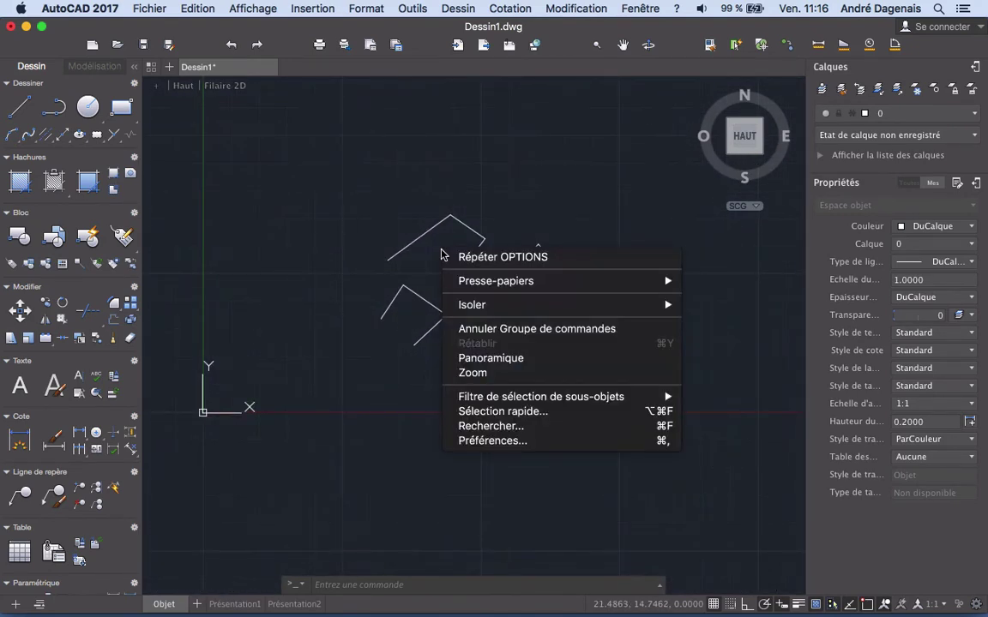
{"action": "key", "text": "Escape"}
Step: Zoom in and out repeatedly around the top shape's apex to compare close and distant views of the four shapes
{"action": "scroll", "coordinate": [441, 248], "scroll_direction": "down", "scroll_amount": 3}
{"action": "scroll", "coordinate": [441, 249], "scroll_direction": "up", "scroll_amount": 5}
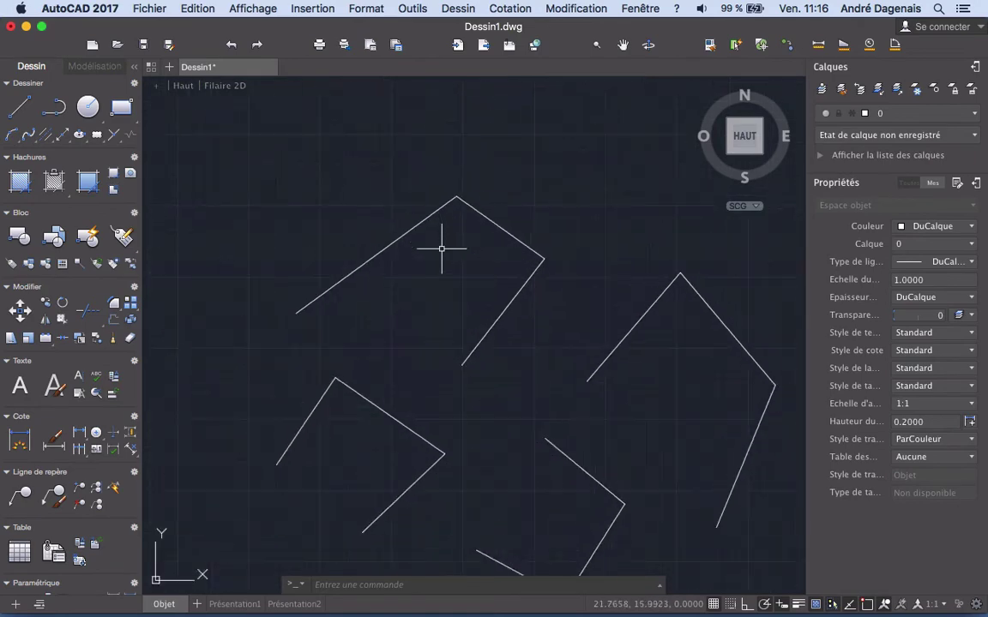
{"action": "scroll", "coordinate": [441, 249], "scroll_direction": "down", "scroll_amount": 3}
{"action": "scroll", "coordinate": [441, 249], "scroll_direction": "up", "scroll_amount": 4}
{"action": "scroll", "coordinate": [441, 248], "scroll_direction": "down", "scroll_amount": 4}
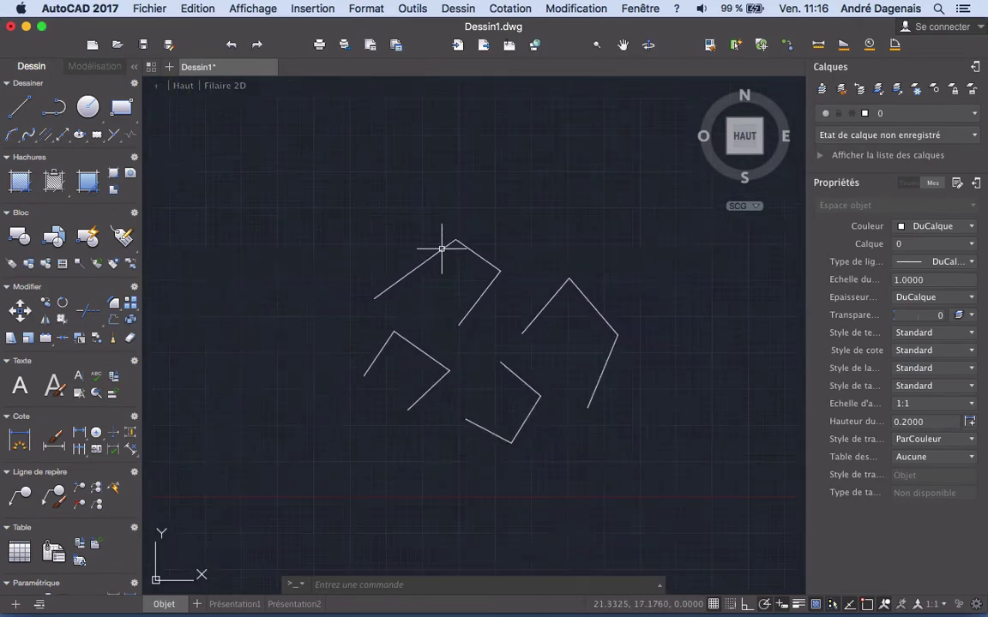
{"action": "scroll", "coordinate": [440, 248], "scroll_direction": "up", "scroll_amount": 4}
{"action": "scroll", "coordinate": [440, 249], "scroll_direction": "down", "scroll_amount": 5}
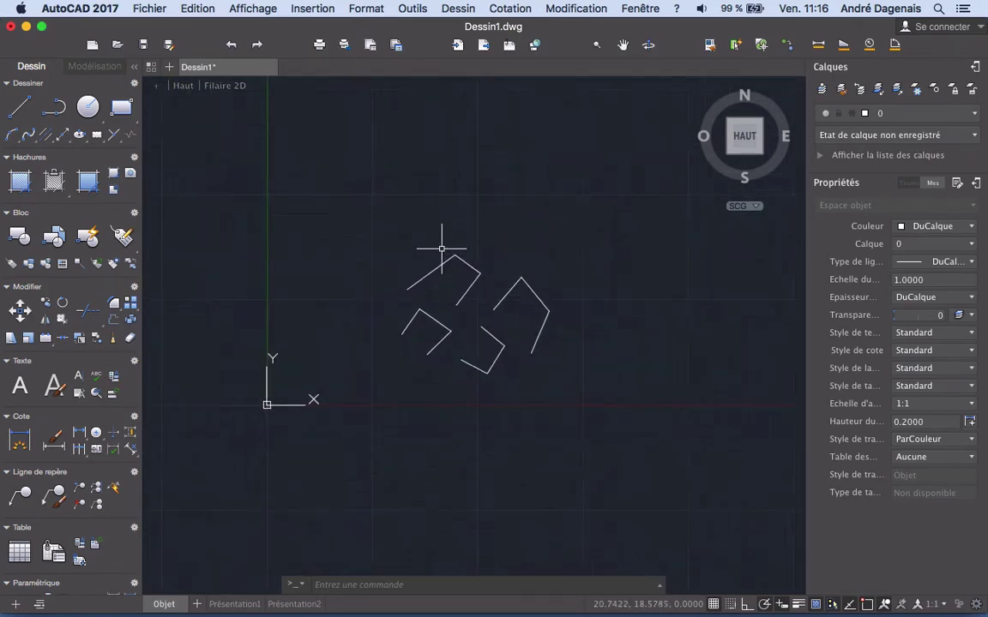
{"action": "scroll", "coordinate": [440, 248], "scroll_direction": "up", "scroll_amount": 5}
{"action": "scroll", "coordinate": [440, 249], "scroll_direction": "down", "scroll_amount": 3}
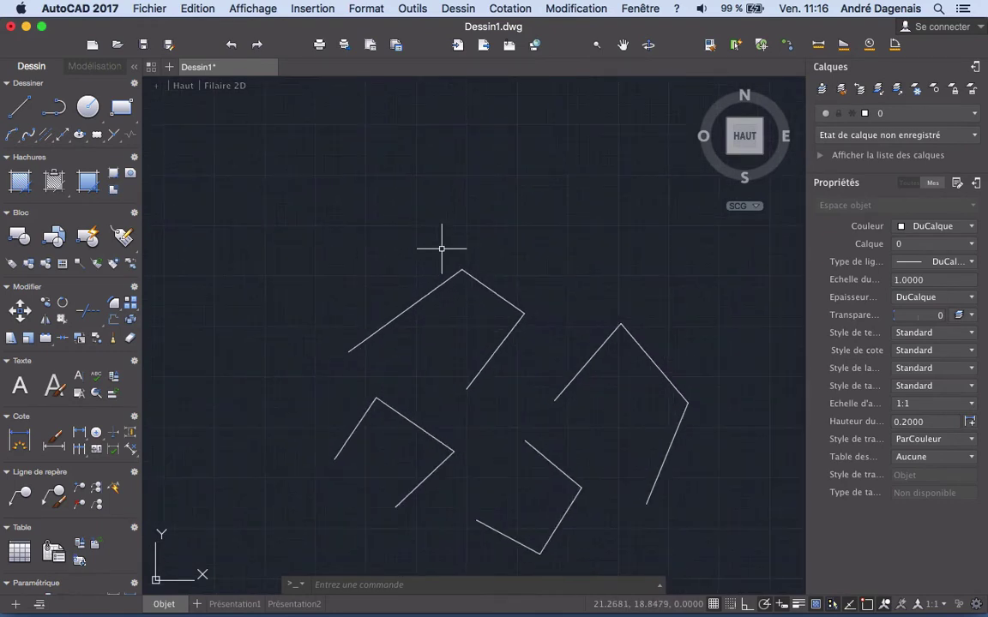
{"action": "scroll", "coordinate": [440, 249], "scroll_direction": "up", "scroll_amount": 1}
{"action": "scroll", "coordinate": [441, 249], "scroll_direction": "down", "scroll_amount": 3}
{"action": "scroll", "coordinate": [440, 249], "scroll_direction": "up", "scroll_amount": 3}
{"action": "scroll", "coordinate": [441, 248], "scroll_direction": "down", "scroll_amount": 3}
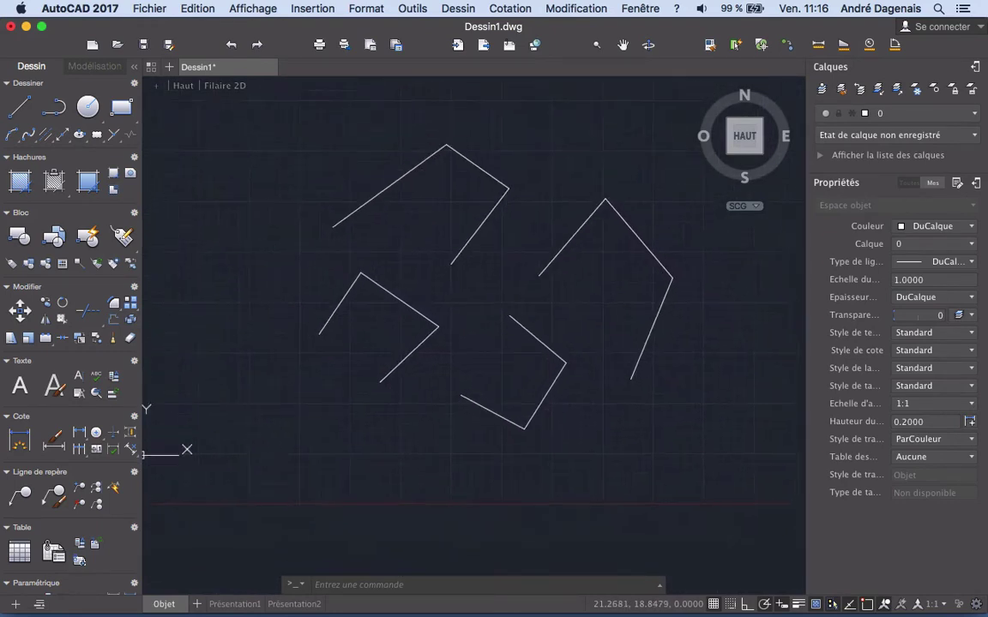
{"action": "scroll", "coordinate": [441, 248], "scroll_direction": "up", "scroll_amount": 2}
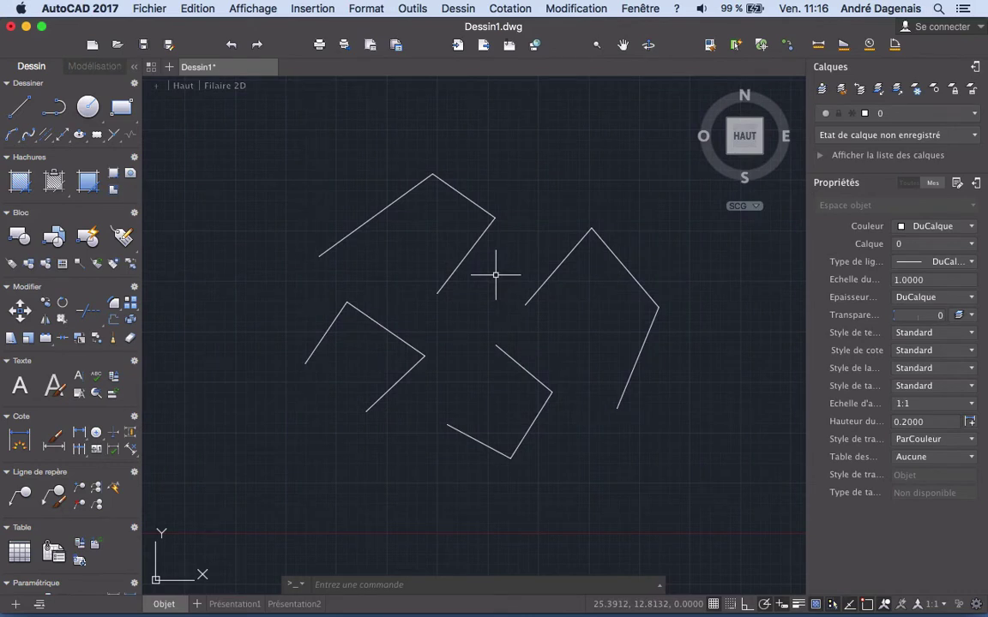
Step: Pan and zoom around the gap between the top and right-hand shapes, keeping all four shapes in view
{"action": "mouse_move", "coordinate": [495, 275]}
{"action": "middle_mouse_down"}
{"action": "mouse_move", "coordinate": [375, 282]}
{"action": "mouse_move", "coordinate": [594, 279]}
{"action": "mouse_move", "coordinate": [538, 227]}
{"action": "mouse_move", "coordinate": [432, 263]}
{"action": "mouse_move", "coordinate": [522, 321]}
{"action": "mouse_move", "coordinate": [482, 244]}
{"action": "mouse_move", "coordinate": [505, 234]}
{"action": "mouse_move", "coordinate": [469, 266]}
{"action": "middle_mouse_up"}
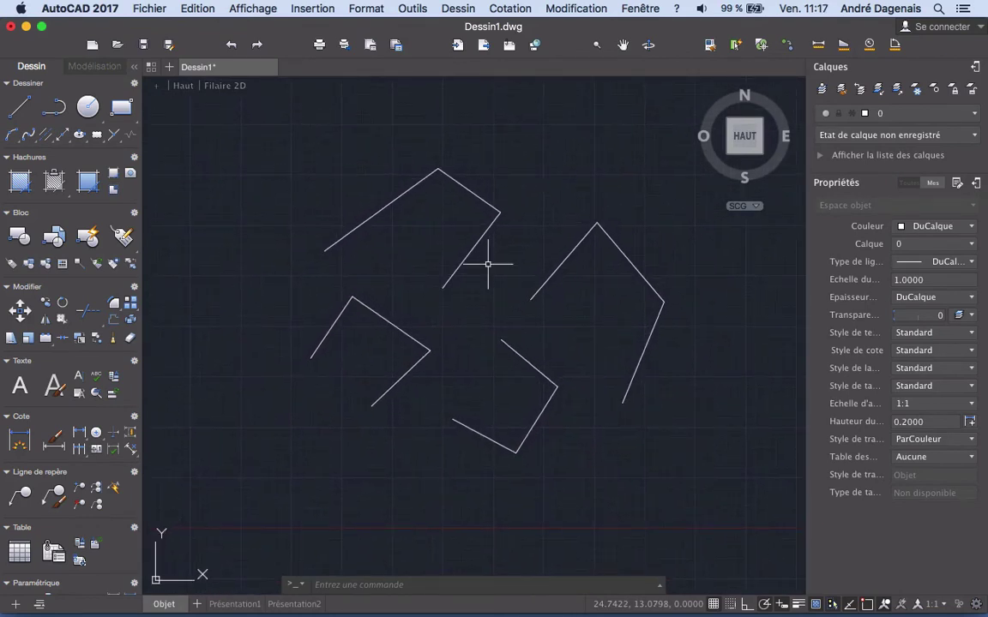
{"action": "scroll", "coordinate": [487, 264], "scroll_direction": "up", "scroll_amount": 2}
{"action": "scroll", "coordinate": [489, 274], "scroll_direction": "down", "scroll_amount": 3}
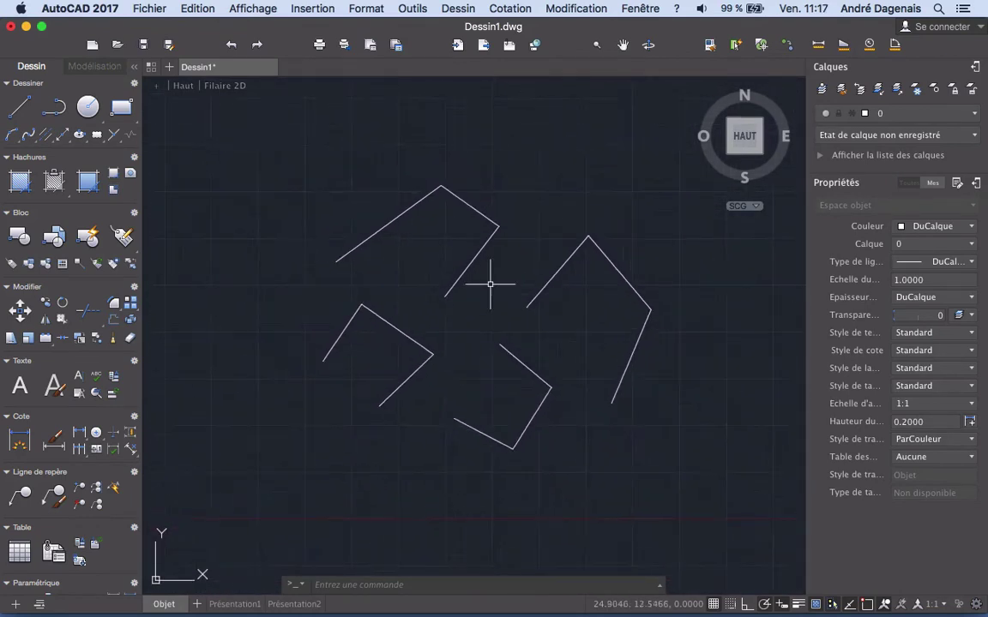
{"action": "scroll", "coordinate": [490, 280], "scroll_direction": "up", "scroll_amount": 5}
{"action": "scroll", "coordinate": [489, 281], "scroll_direction": "down", "scroll_amount": 4}
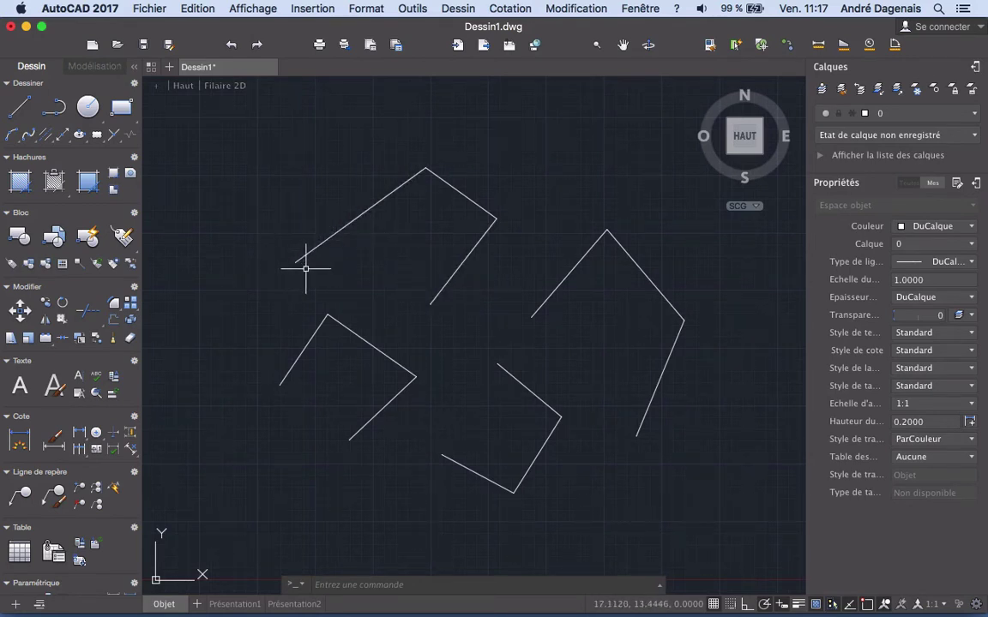
Step: Examine the left free end of the top shape up close, and return to the overall view
{"action": "scroll", "coordinate": [294, 262], "scroll_direction": "up", "scroll_amount": 5}
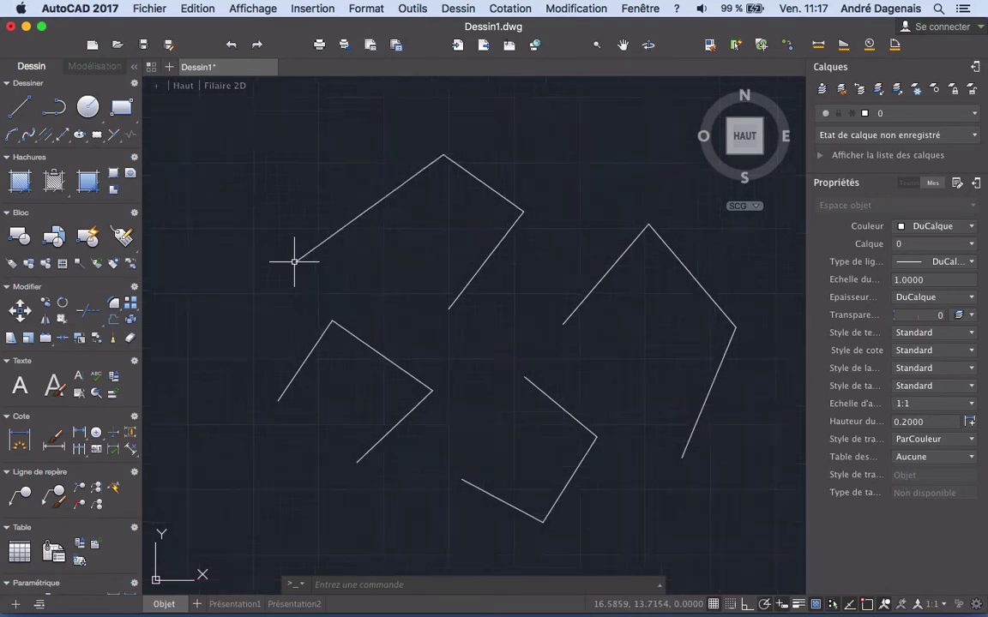
{"action": "scroll", "coordinate": [294, 262], "scroll_direction": "up", "scroll_amount": 1}
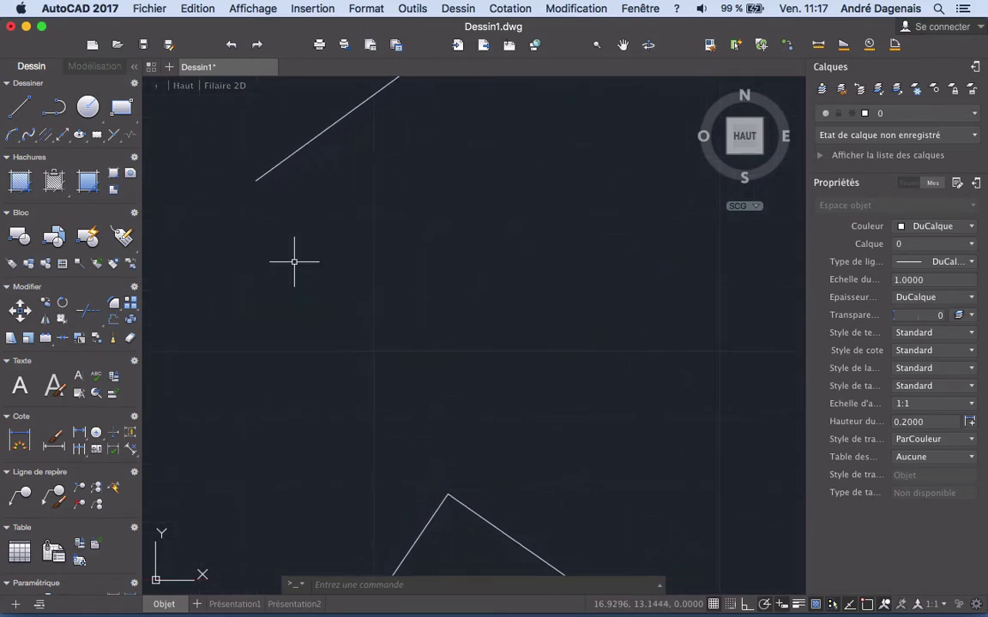
{"action": "scroll", "coordinate": [294, 262], "scroll_direction": "down", "scroll_amount": 5}
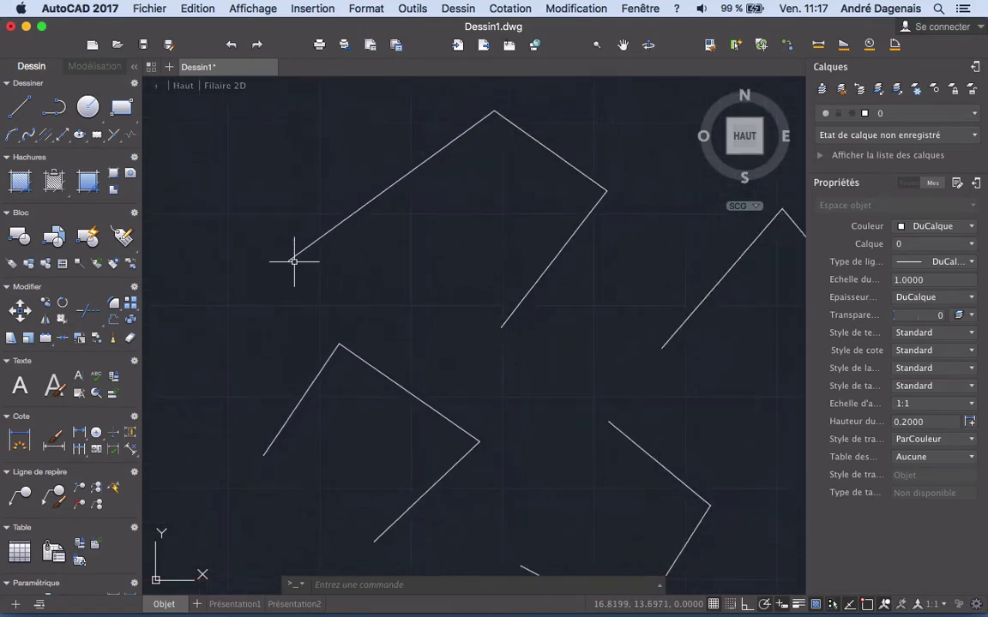
{"action": "scroll", "coordinate": [294, 262], "scroll_direction": "down", "scroll_amount": 3}
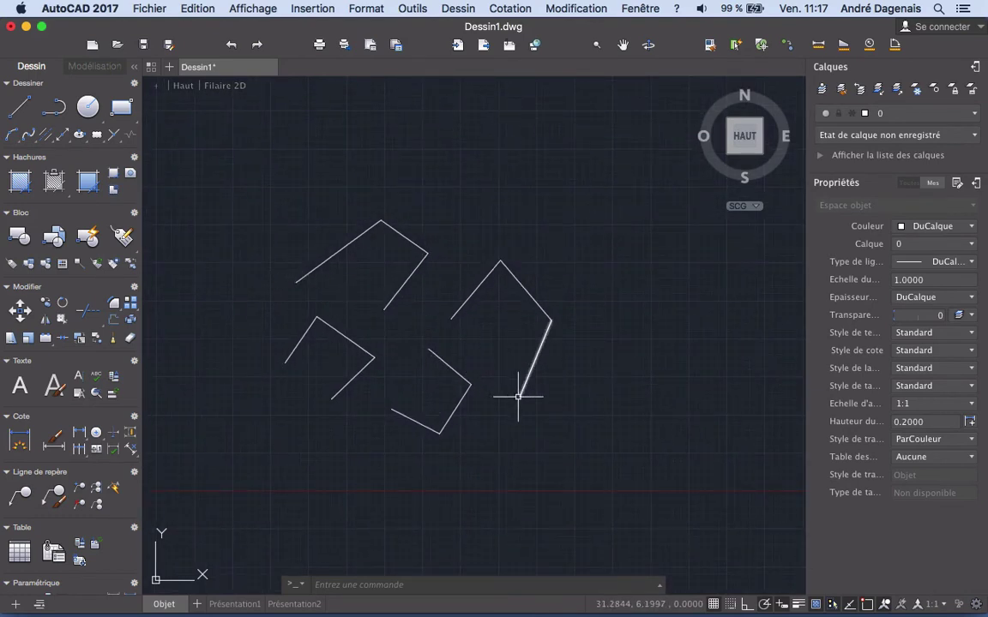
Step: Examine the lower free end of the right-hand shape up close, and recentre all four shapes in the view
{"action": "scroll", "coordinate": [518, 396], "scroll_direction": "up", "scroll_amount": 8}
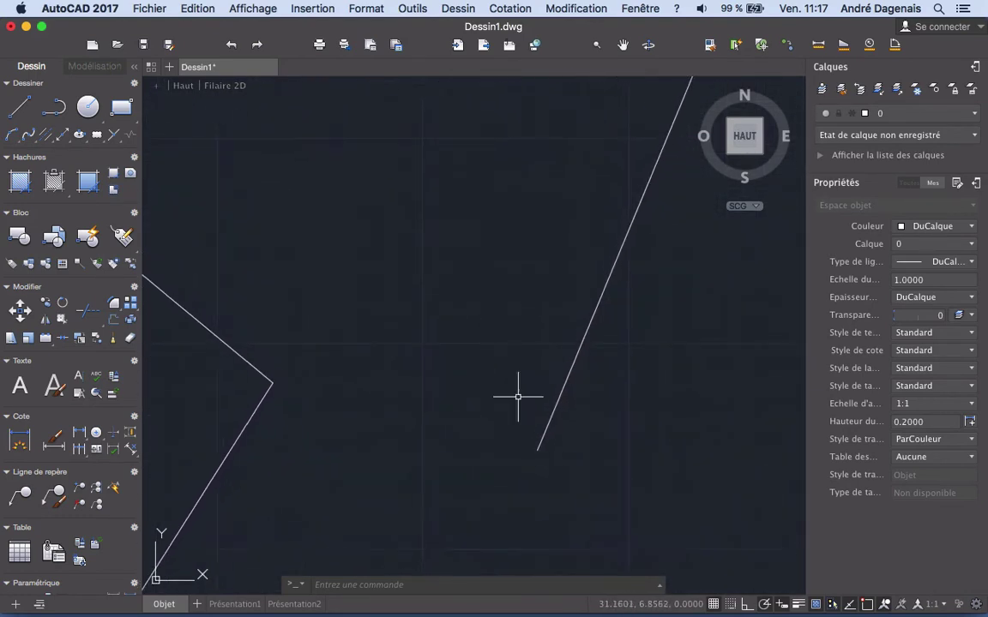
{"action": "scroll", "coordinate": [533, 397], "scroll_direction": "down", "scroll_amount": 4}
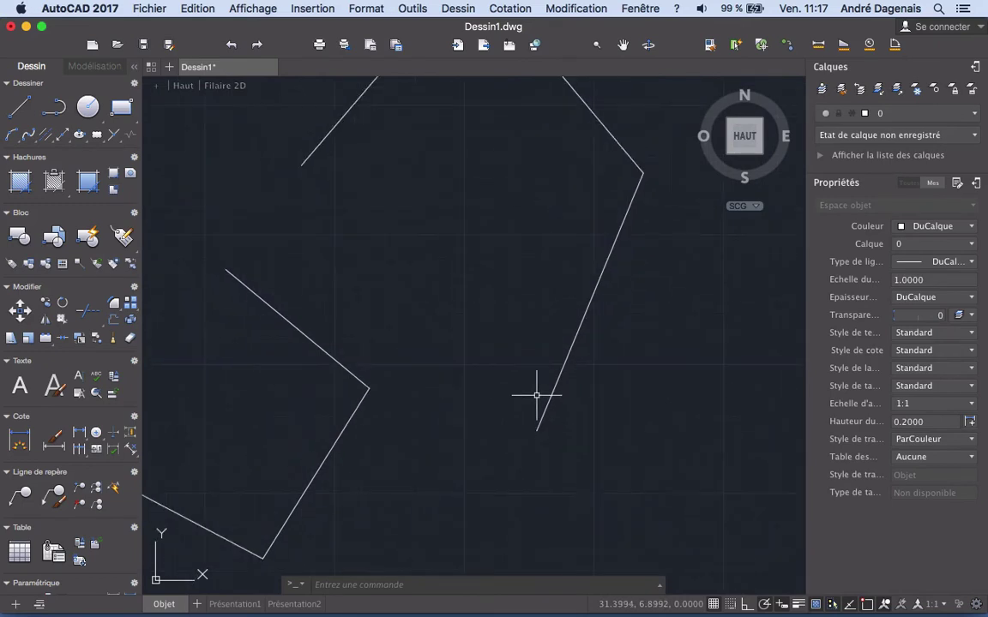
{"action": "scroll", "coordinate": [536, 395], "scroll_direction": "down", "scroll_amount": 3}
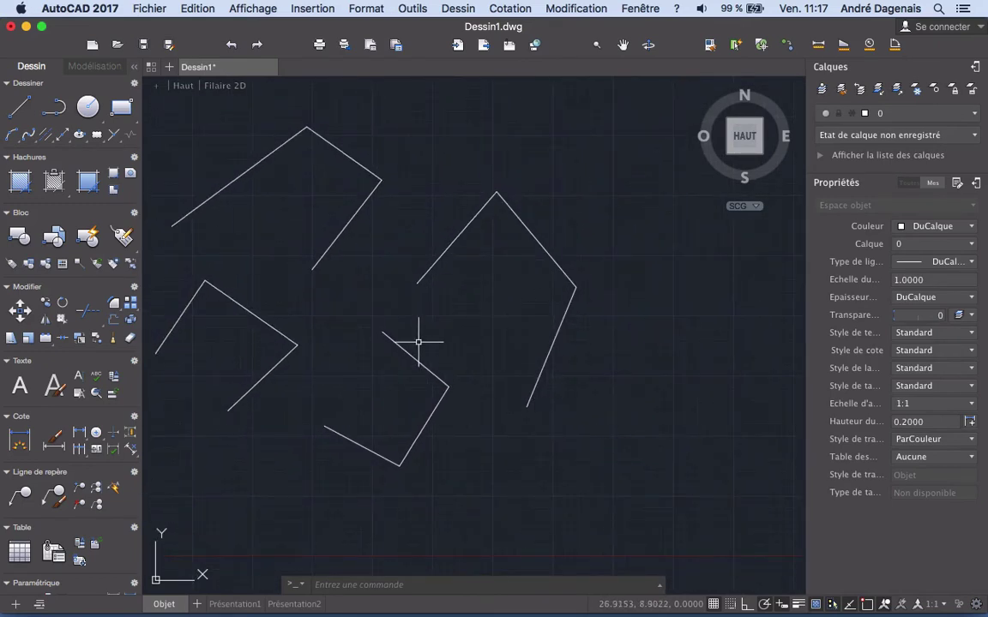
{"action": "mouse_move", "coordinate": [413, 340]}
{"action": "middle_mouse_down"}
{"action": "mouse_move", "coordinate": [512, 354]}
{"action": "mouse_move", "coordinate": [505, 346]}
{"action": "mouse_move", "coordinate": [505, 356]}
{"action": "middle_mouse_up"}
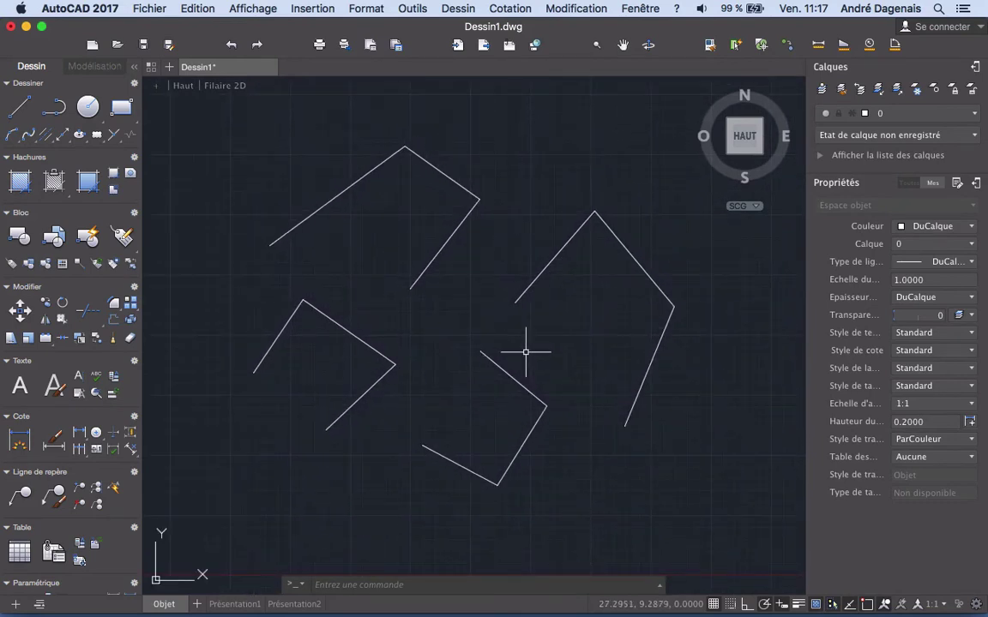
Step: Zoom in on the gap between the two right-hand shapes, and use the Zoom command to fit the drawing's extents
{"action": "scroll", "coordinate": [526, 347], "scroll_direction": "up", "scroll_amount": 5}
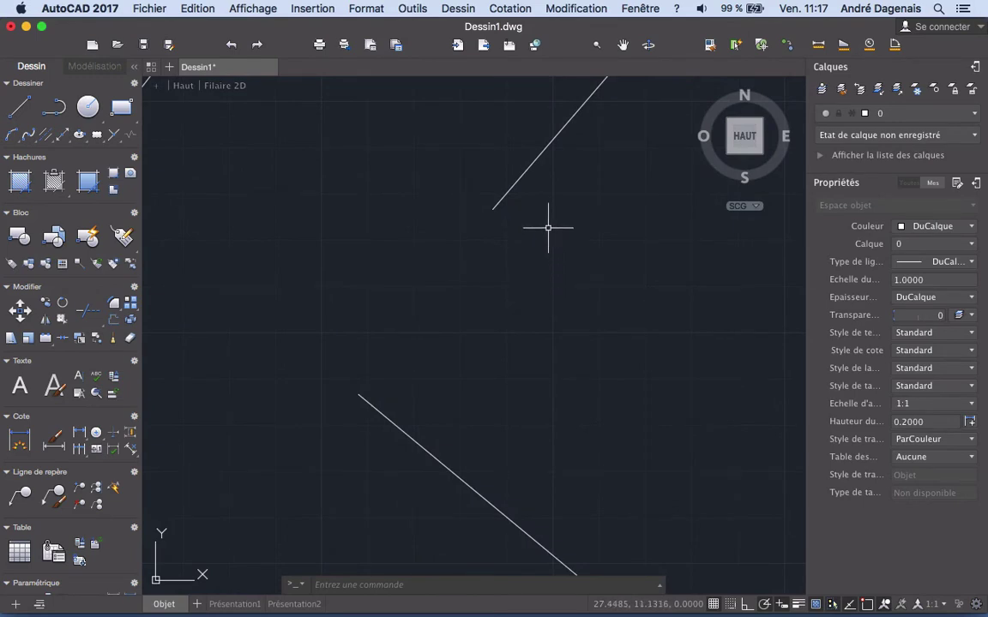
{"action": "right_click", "coordinate": [548, 228]}
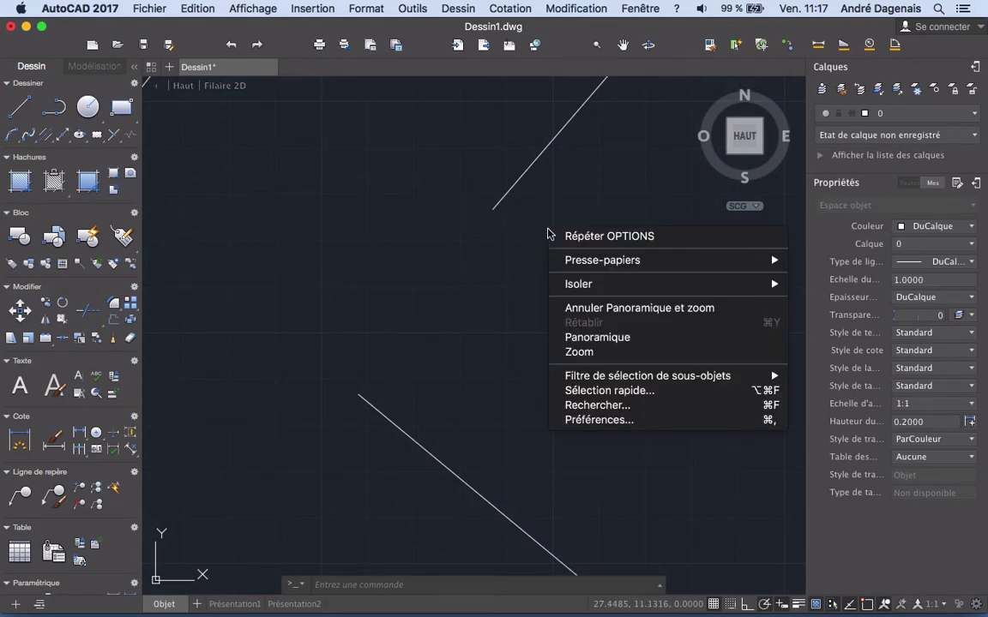
{"action": "left_click", "coordinate": [580, 352]}
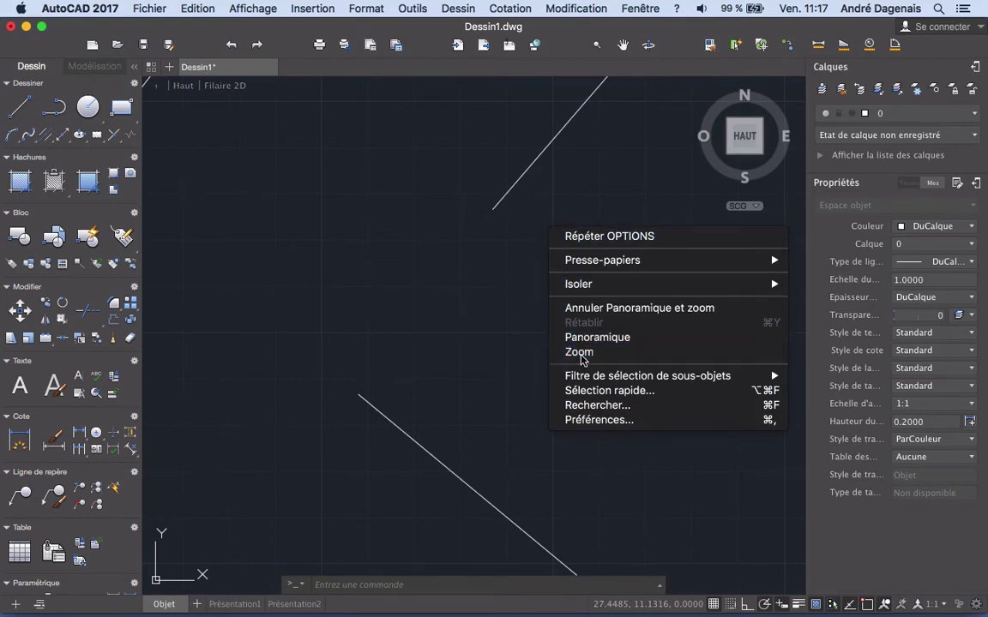
{"action": "right_click", "coordinate": [489, 306]}
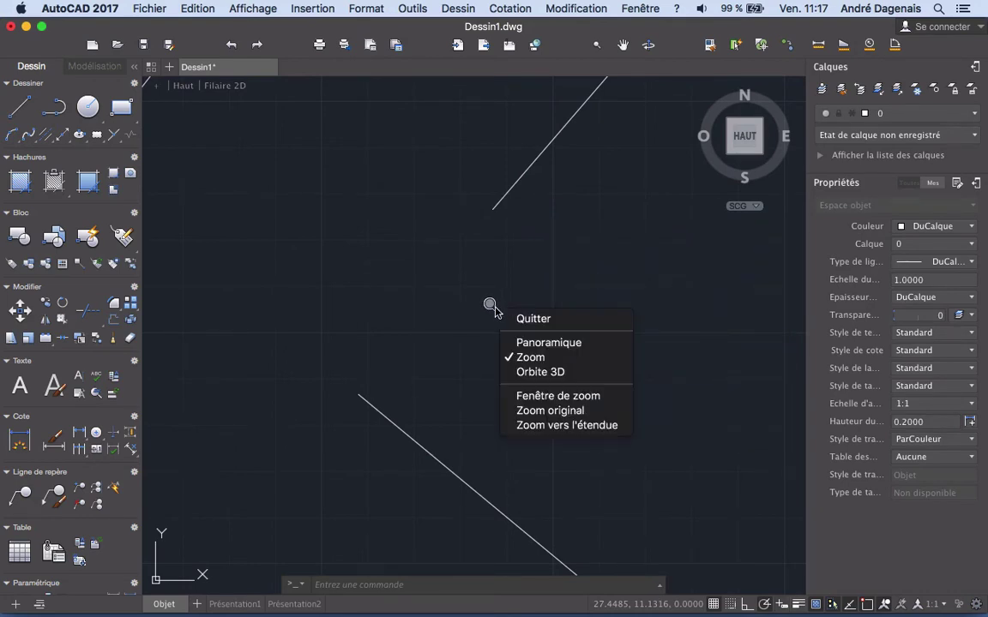
{"action": "left_click", "coordinate": [550, 427]}
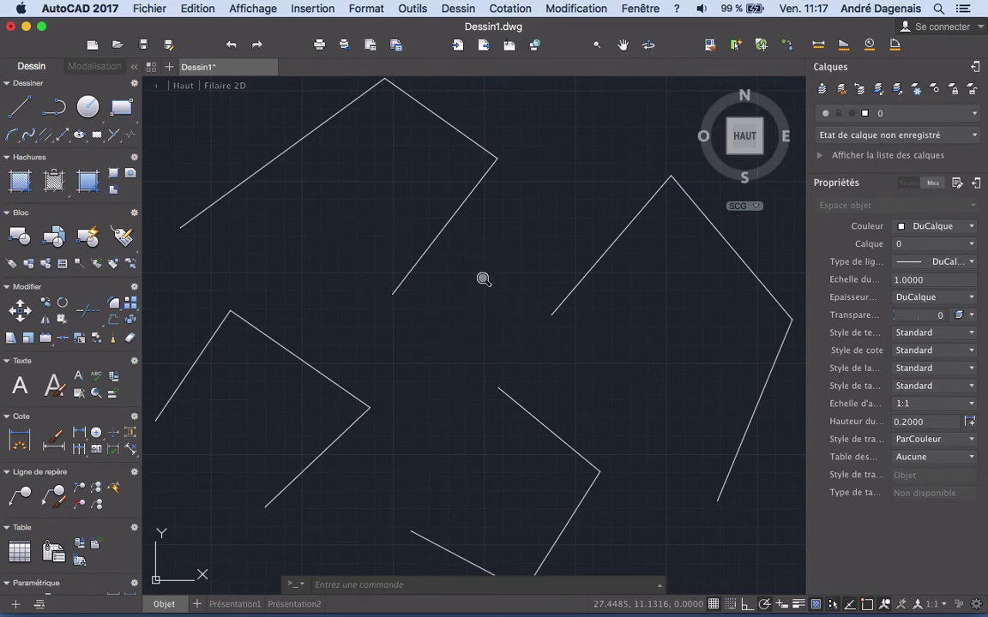
Step: Restart the Zoom command, zoom the drawing in real time, and restore the original zoom
{"action": "key", "text": "Escape"}
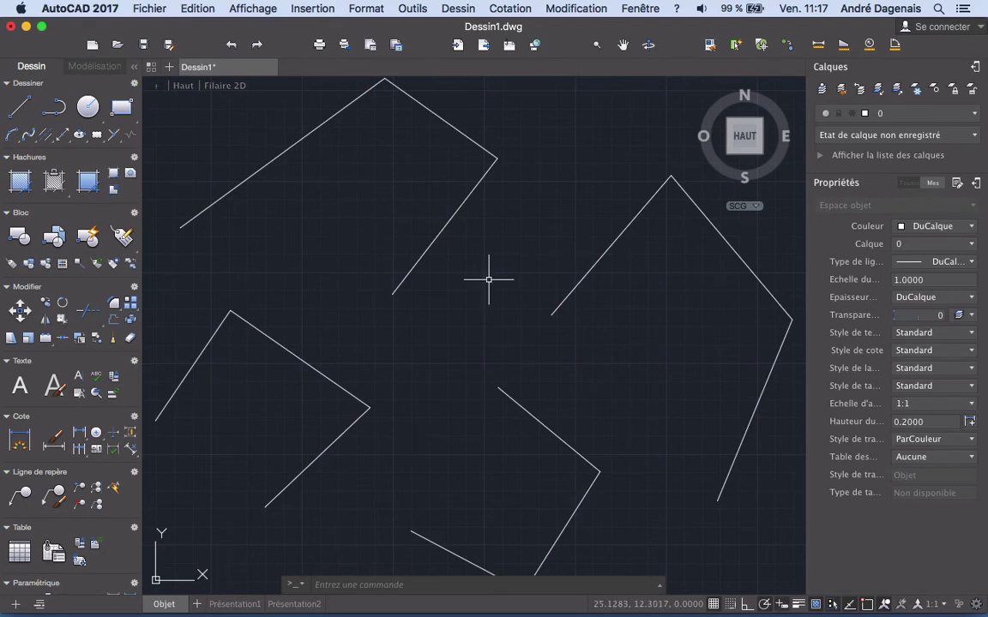
{"action": "left_click", "coordinate": [593, 47]}
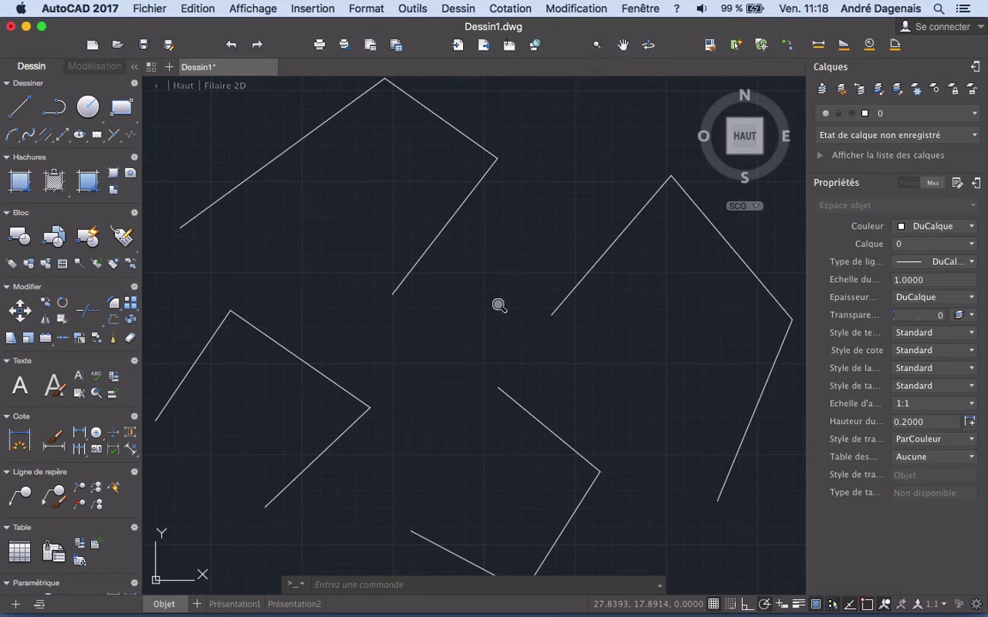
{"action": "mouse_move", "coordinate": [483, 326]}
{"action": "left_mouse_down"}
{"action": "mouse_move", "coordinate": [479, 249]}
{"action": "mouse_move", "coordinate": [486, 478]}
{"action": "mouse_move", "coordinate": [544, 182]}
{"action": "mouse_move", "coordinate": [520, 481]}
{"action": "mouse_move", "coordinate": [532, 358]}
{"action": "left_mouse_up"}
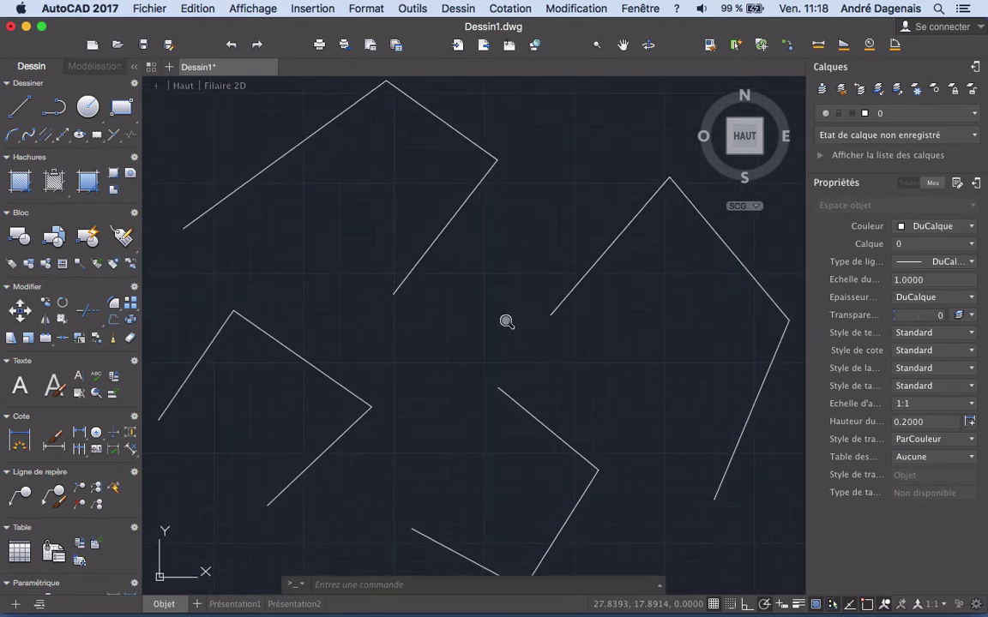
{"action": "right_click", "coordinate": [507, 322]}
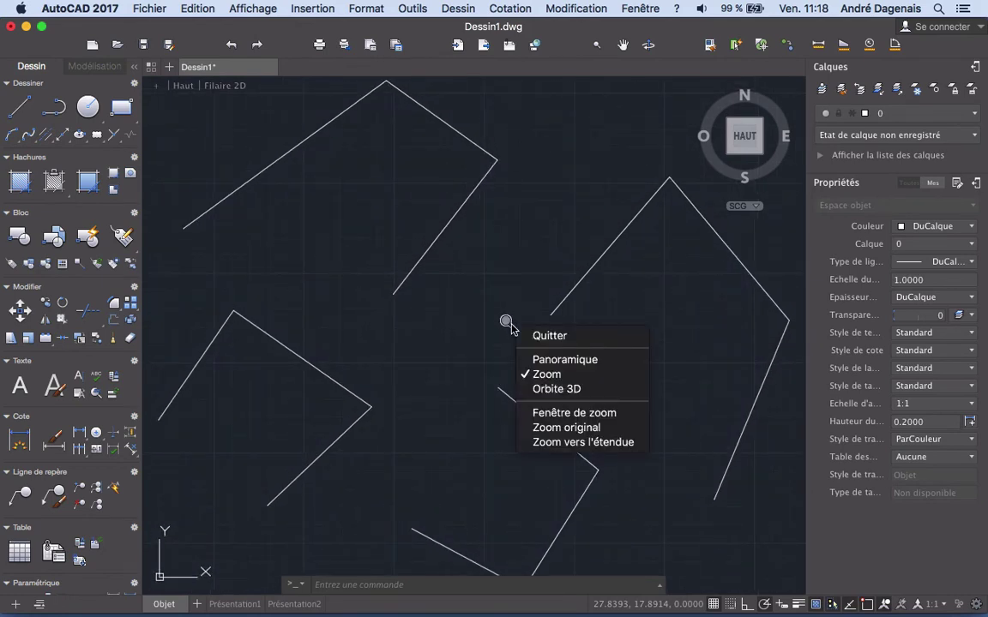
{"action": "left_click", "coordinate": [565, 428]}
Step: Zoom out to show all four shapes, magnify the top shape with a zoom window around it, and exit the Zoom command
{"action": "scroll", "coordinate": [550, 384], "scroll_direction": "up", "scroll_amount": 5}
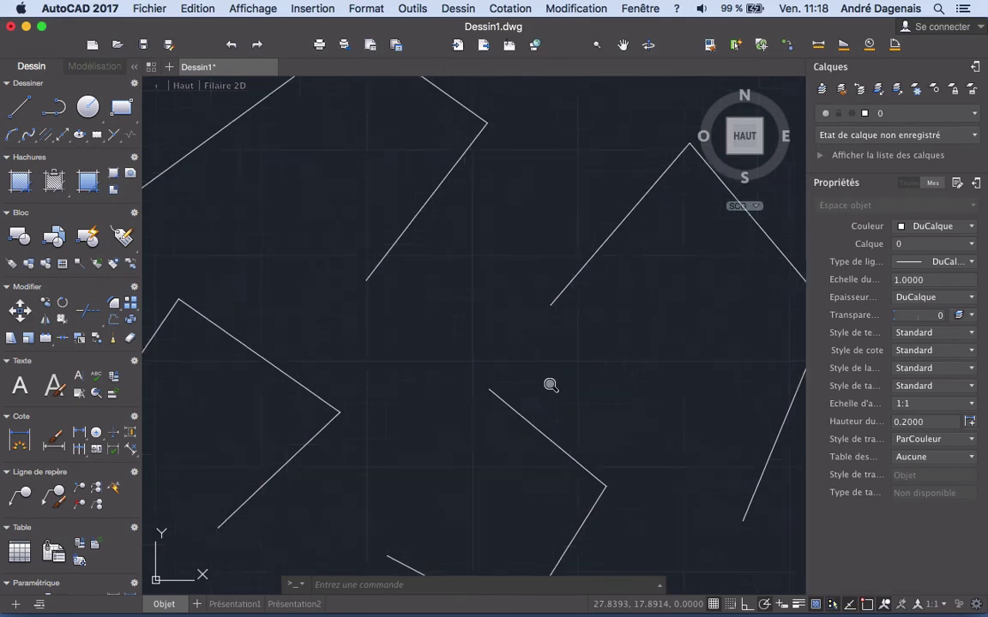
{"action": "scroll", "coordinate": [550, 384], "scroll_direction": "down", "scroll_amount": 10}
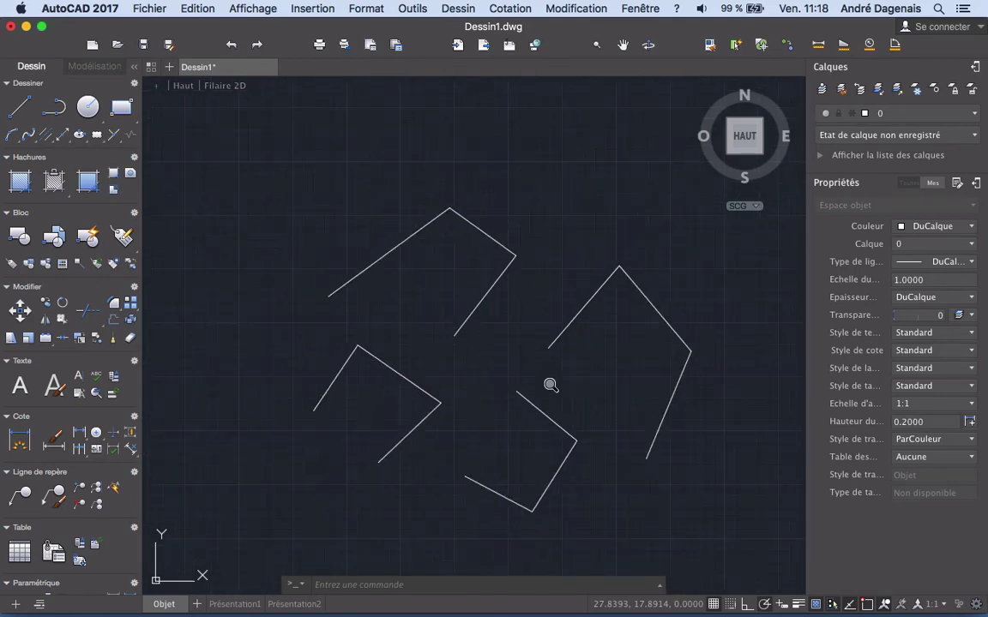
{"action": "right_click", "coordinate": [525, 326]}
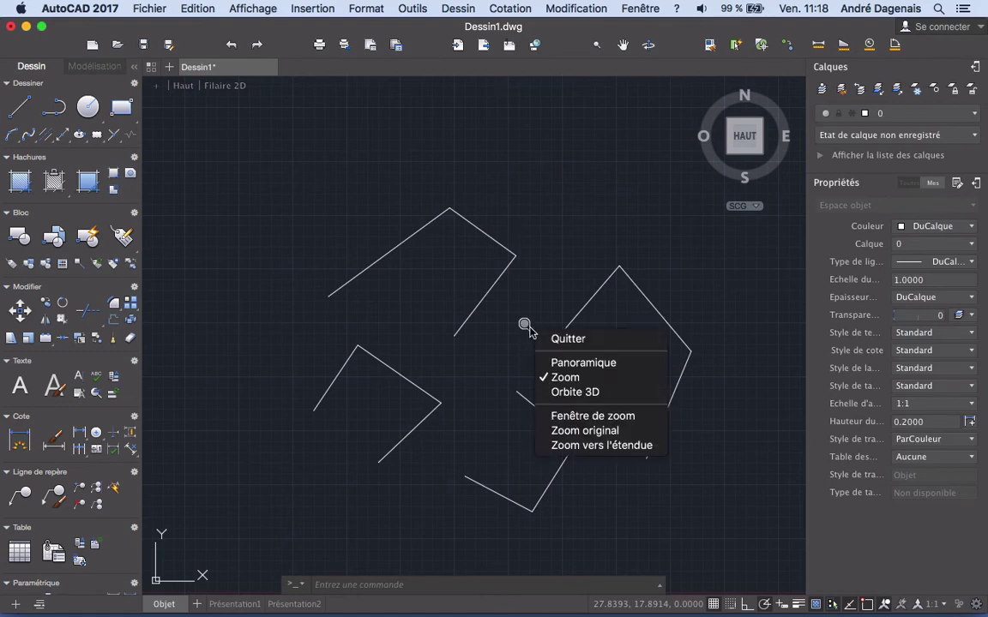
{"action": "left_click", "coordinate": [584, 418]}
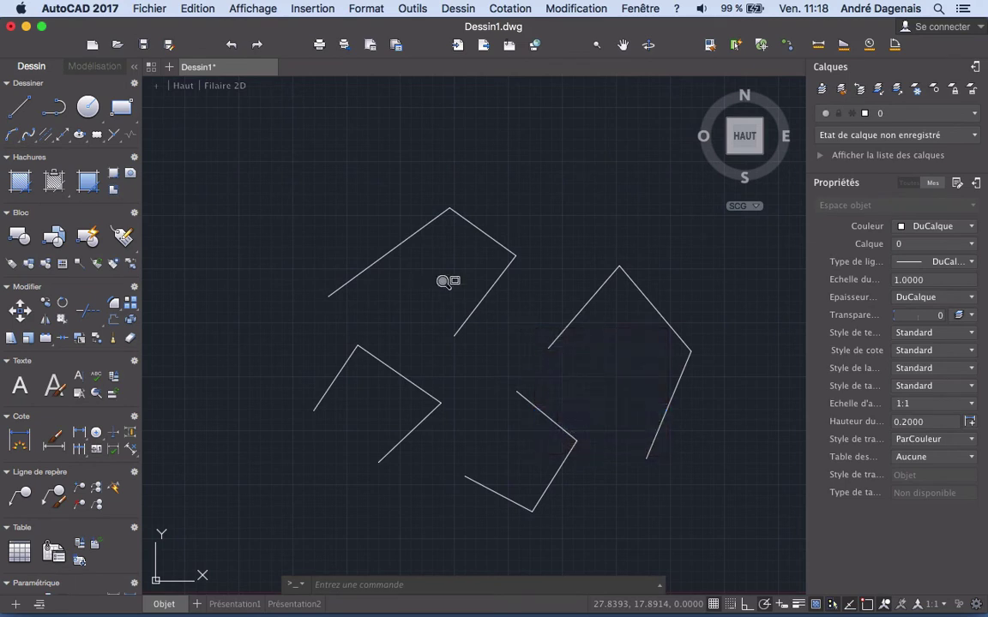
{"action": "left_click", "coordinate": [334, 203]}
{"action": "left_click", "coordinate": [572, 377]}
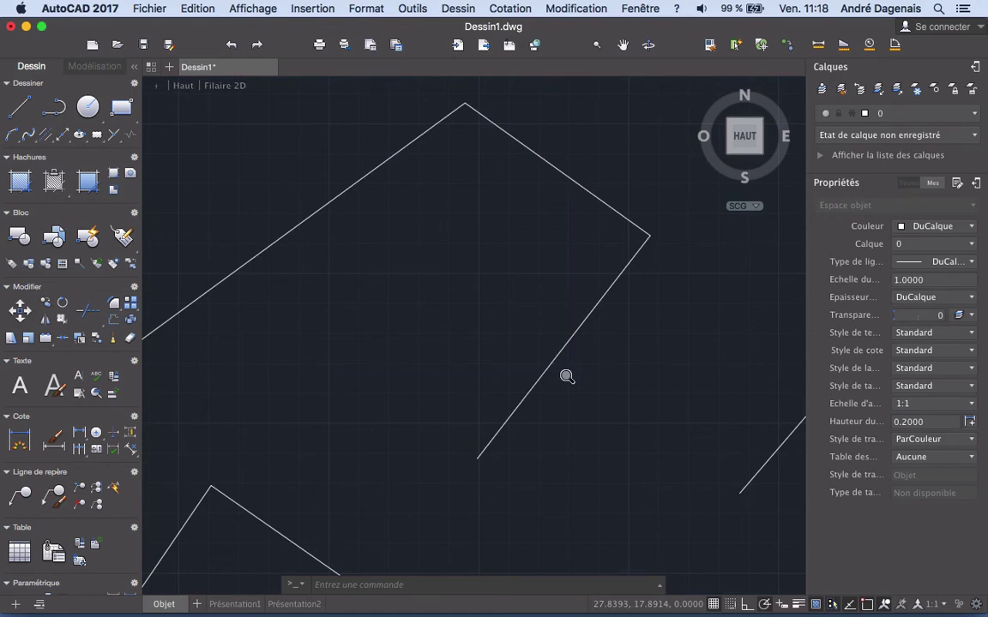
{"action": "right_click", "coordinate": [494, 282]}
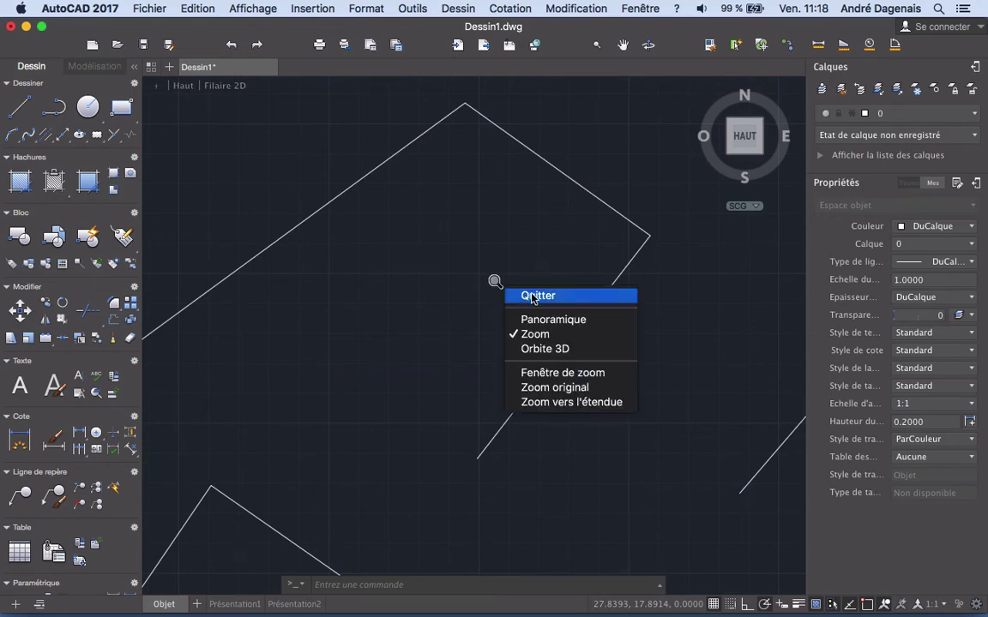
{"action": "left_click", "coordinate": [531, 296]}
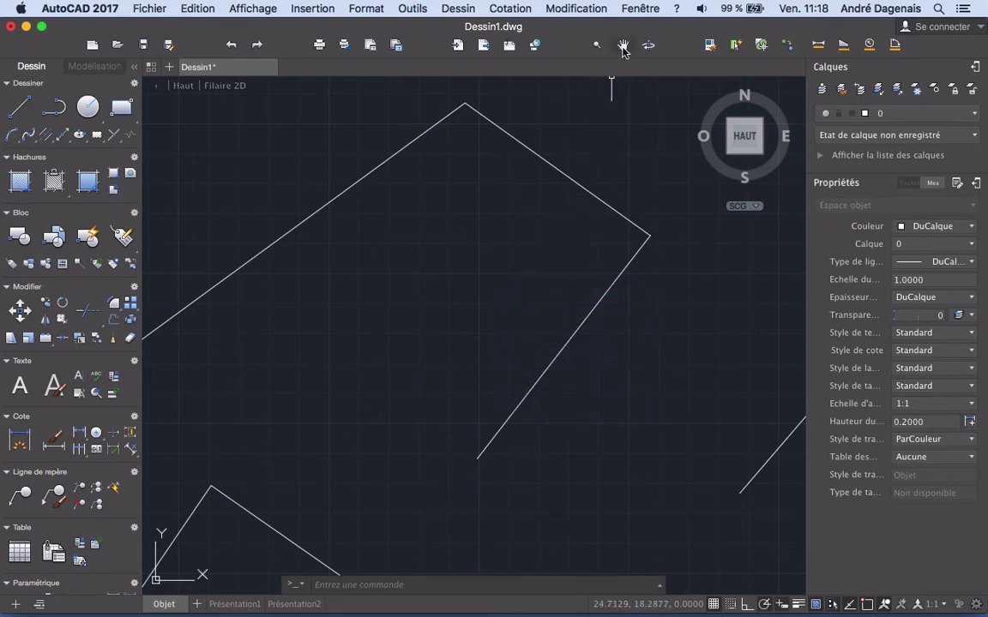
Step: Pan the top shape fully into view with the Pan command, zoom to the drawing's extents, and exit the command
{"action": "left_click", "coordinate": [624, 48]}
{"action": "mouse_move", "coordinate": [443, 270]}
{"action": "left_mouse_down"}
{"action": "mouse_move", "coordinate": [512, 346]}
{"action": "mouse_move", "coordinate": [686, 486]}
{"action": "mouse_move", "coordinate": [385, 285]}
{"action": "mouse_move", "coordinate": [475, 333]}
{"action": "mouse_move", "coordinate": [488, 315]}
{"action": "left_mouse_up"}
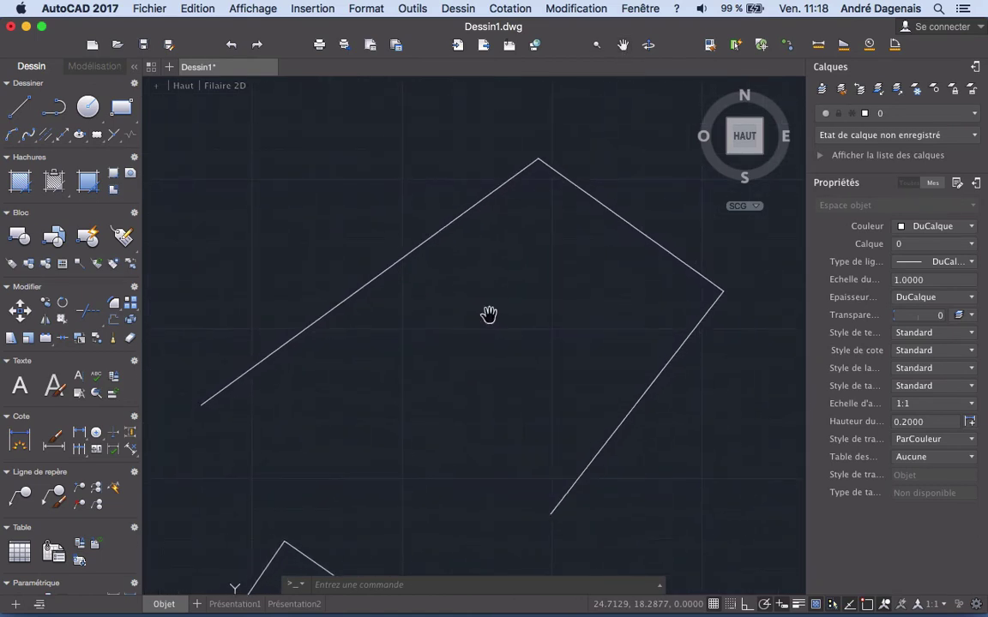
{"action": "right_click", "coordinate": [488, 315]}
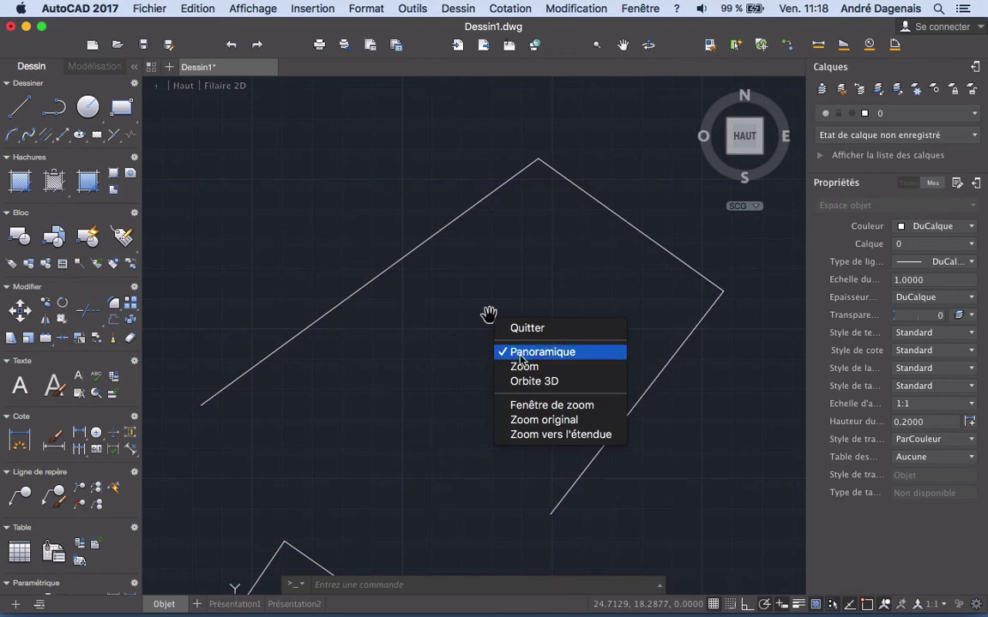
{"action": "left_click", "coordinate": [537, 434]}
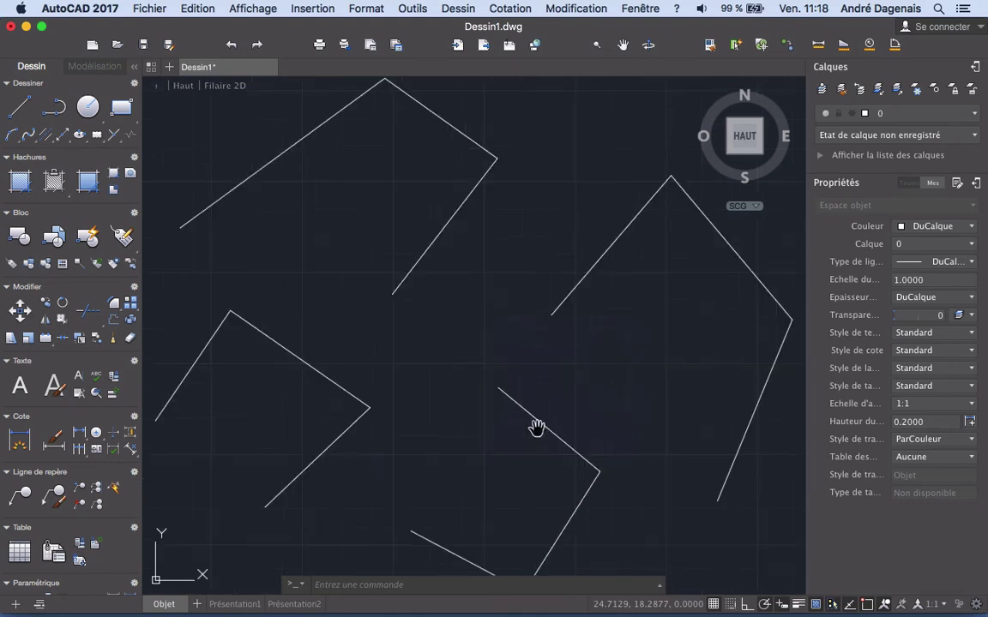
{"action": "right_click", "coordinate": [467, 238]}
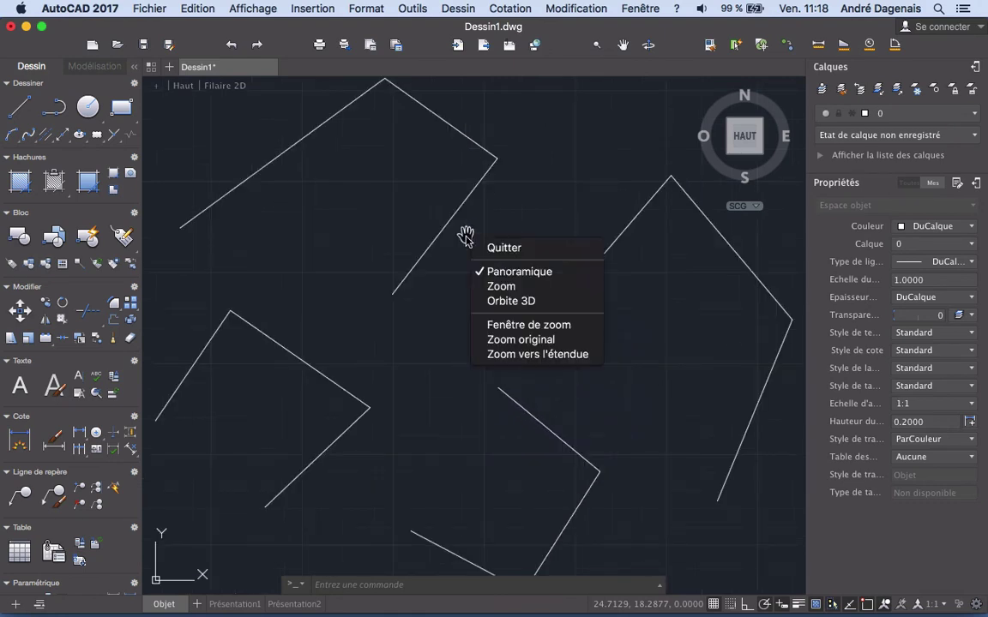
{"action": "left_click", "coordinate": [504, 249]}
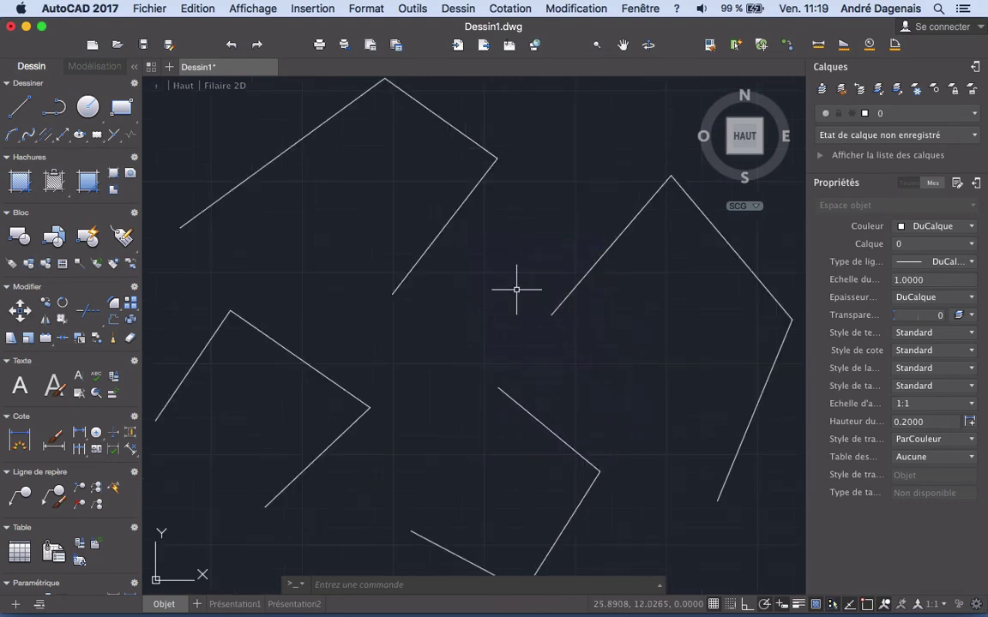
Step: Zoom and pan freely around the gap between the top and right-hand shapes without a command, ending with all four shapes in view
{"action": "scroll", "coordinate": [516, 290], "scroll_direction": "down", "scroll_amount": 3}
{"action": "scroll", "coordinate": [516, 289], "scroll_direction": "up", "scroll_amount": 2}
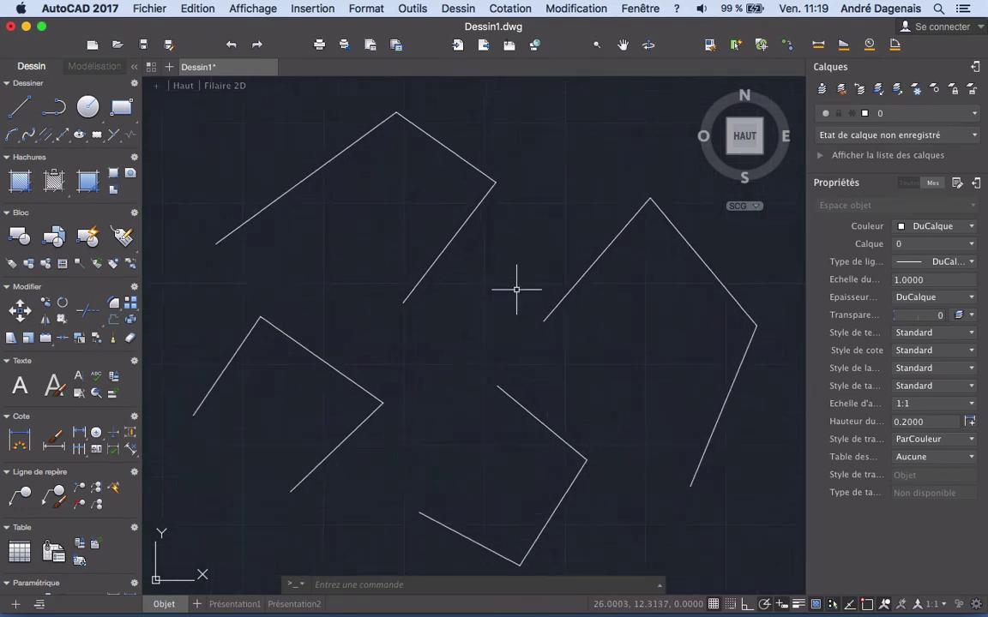
{"action": "scroll", "coordinate": [516, 289], "scroll_direction": "down", "scroll_amount": 2}
{"action": "scroll", "coordinate": [517, 290], "scroll_direction": "up", "scroll_amount": 1}
{"action": "scroll", "coordinate": [517, 290], "scroll_direction": "up", "scroll_amount": 3}
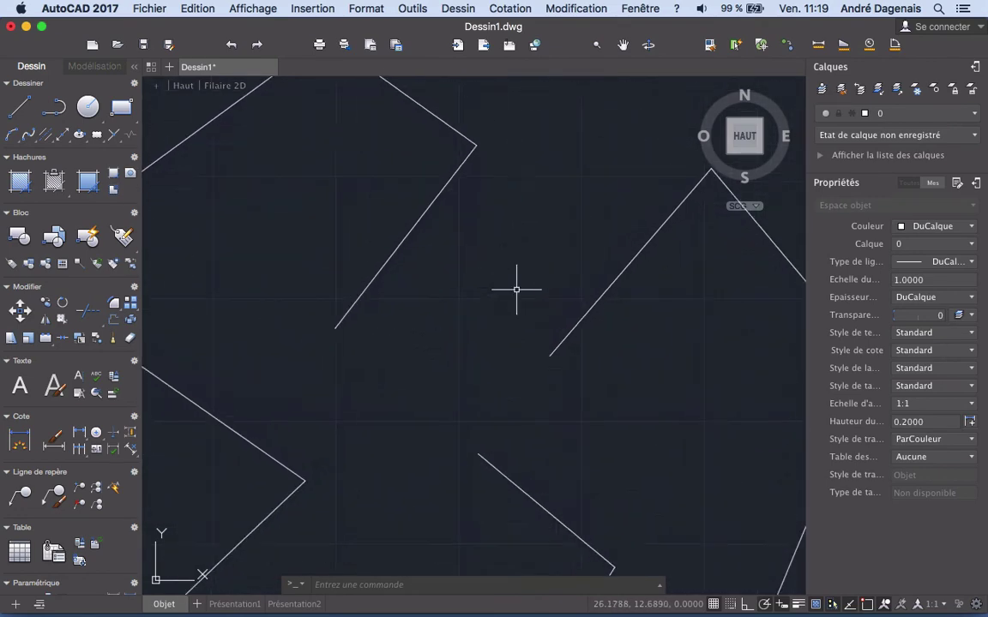
{"action": "scroll", "coordinate": [516, 289], "scroll_direction": "down", "scroll_amount": 4}
{"action": "scroll", "coordinate": [516, 290], "scroll_direction": "up", "scroll_amount": 3}
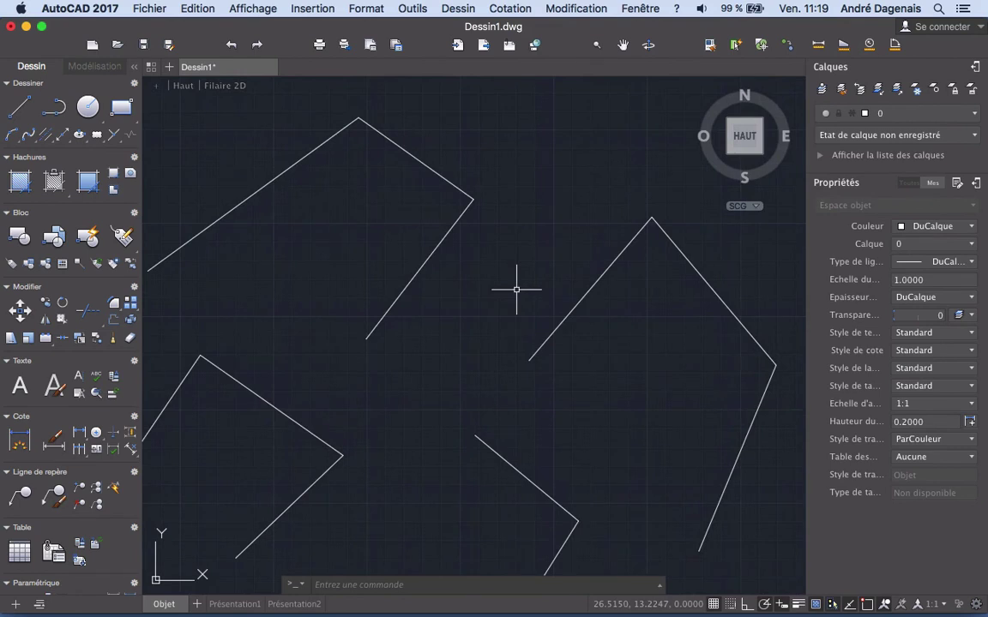
{"action": "mouse_move", "coordinate": [516, 289]}
{"action": "middle_mouse_down"}
{"action": "mouse_move", "coordinate": [355, 274]}
{"action": "mouse_move", "coordinate": [695, 243]}
{"action": "mouse_move", "coordinate": [487, 244]}
{"action": "mouse_move", "coordinate": [547, 244]}
{"action": "middle_mouse_up"}
{"action": "scroll", "coordinate": [549, 244], "scroll_direction": "up", "scroll_amount": 4}
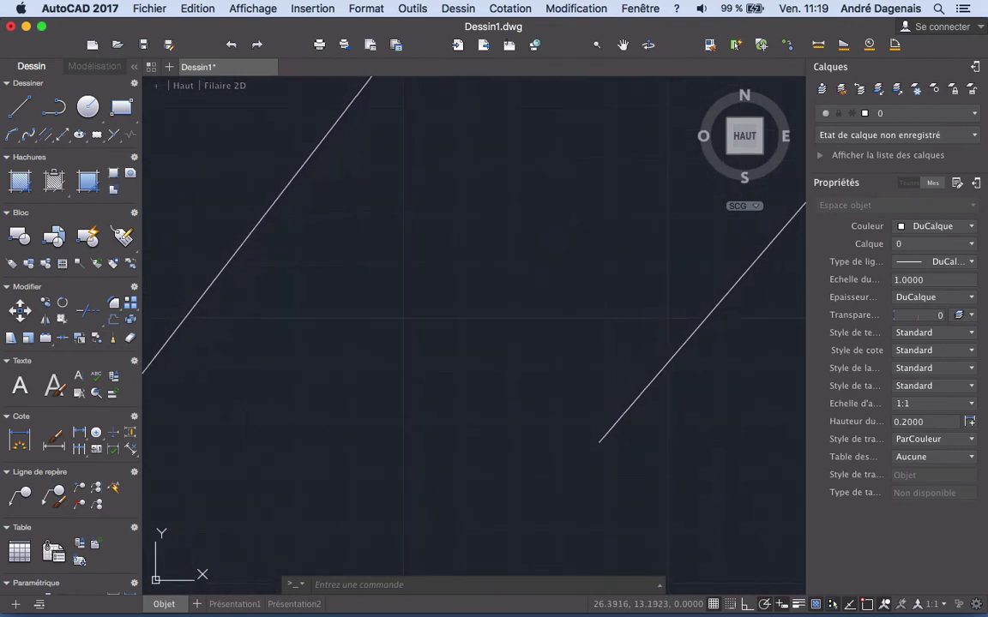
{"action": "scroll", "coordinate": [550, 244], "scroll_direction": "down", "scroll_amount": 4}
{"action": "scroll", "coordinate": [551, 245], "scroll_direction": "down", "scroll_amount": 1}
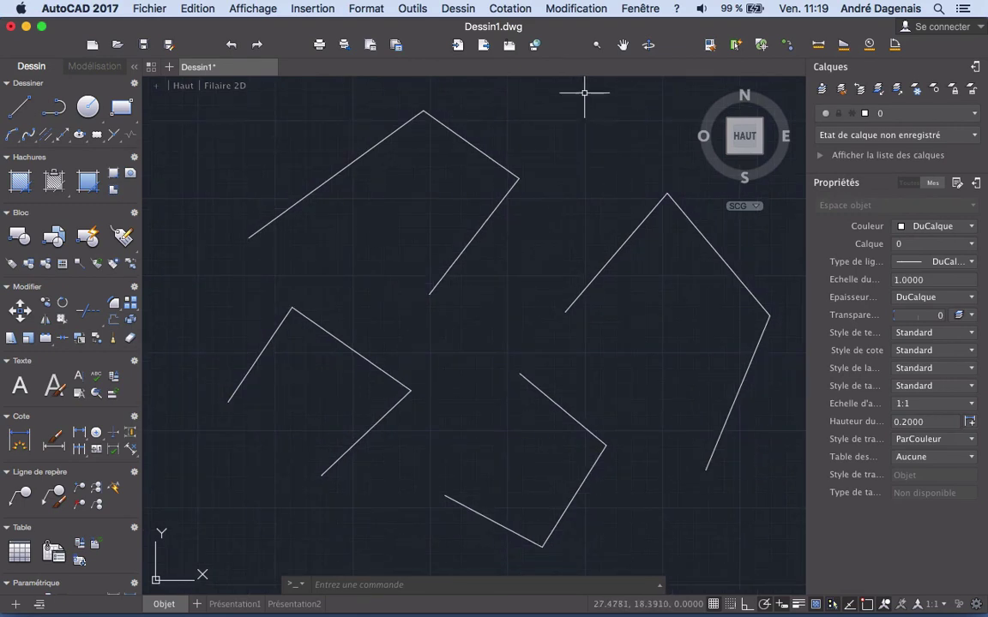
Step: Fit the four shapes to the drawing's extents with the Zoom command, and zoom out until they appear small in the middle
{"action": "left_click", "coordinate": [598, 47]}
{"action": "right_click", "coordinate": [513, 244]}
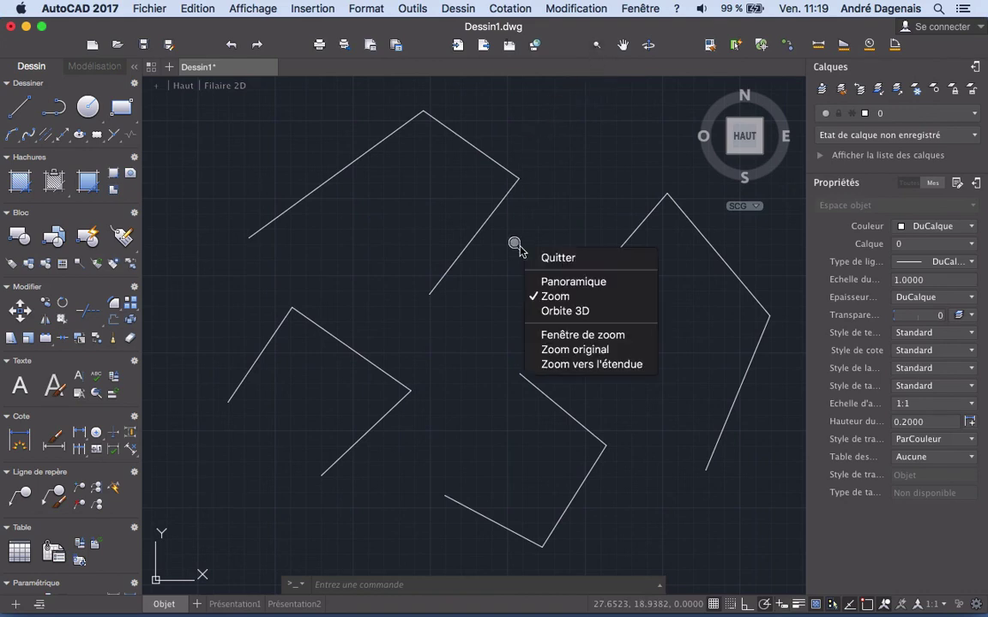
{"action": "left_click", "coordinate": [610, 365]}
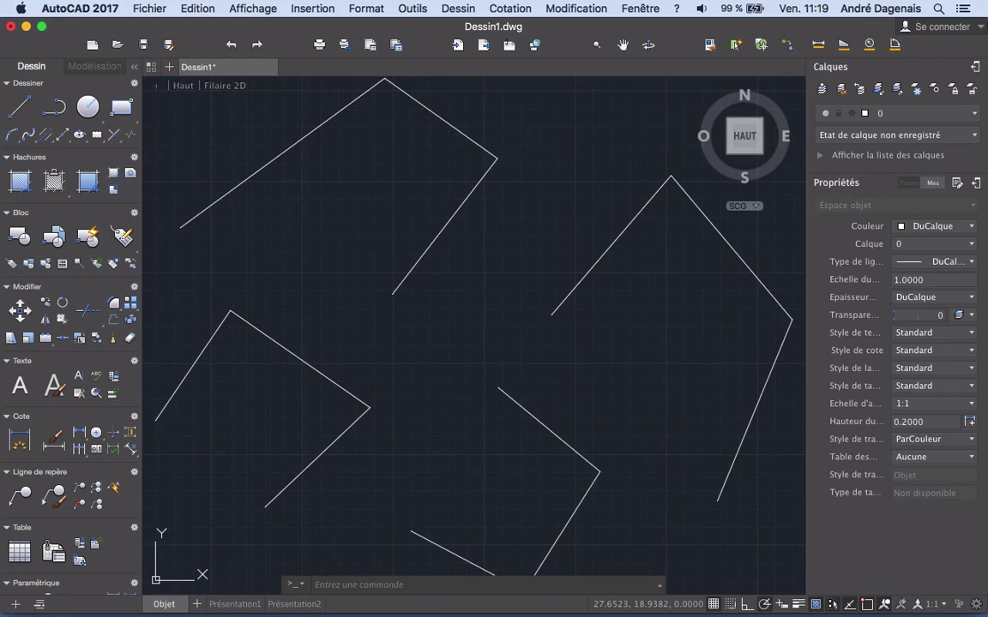
{"action": "scroll", "coordinate": [477, 356], "scroll_direction": "down", "scroll_amount": 4}
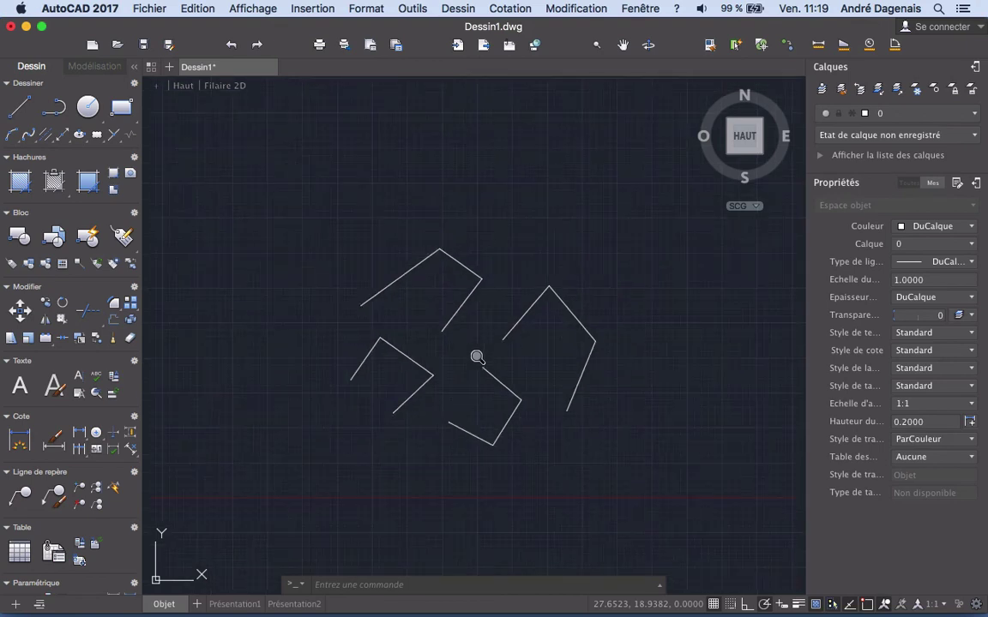